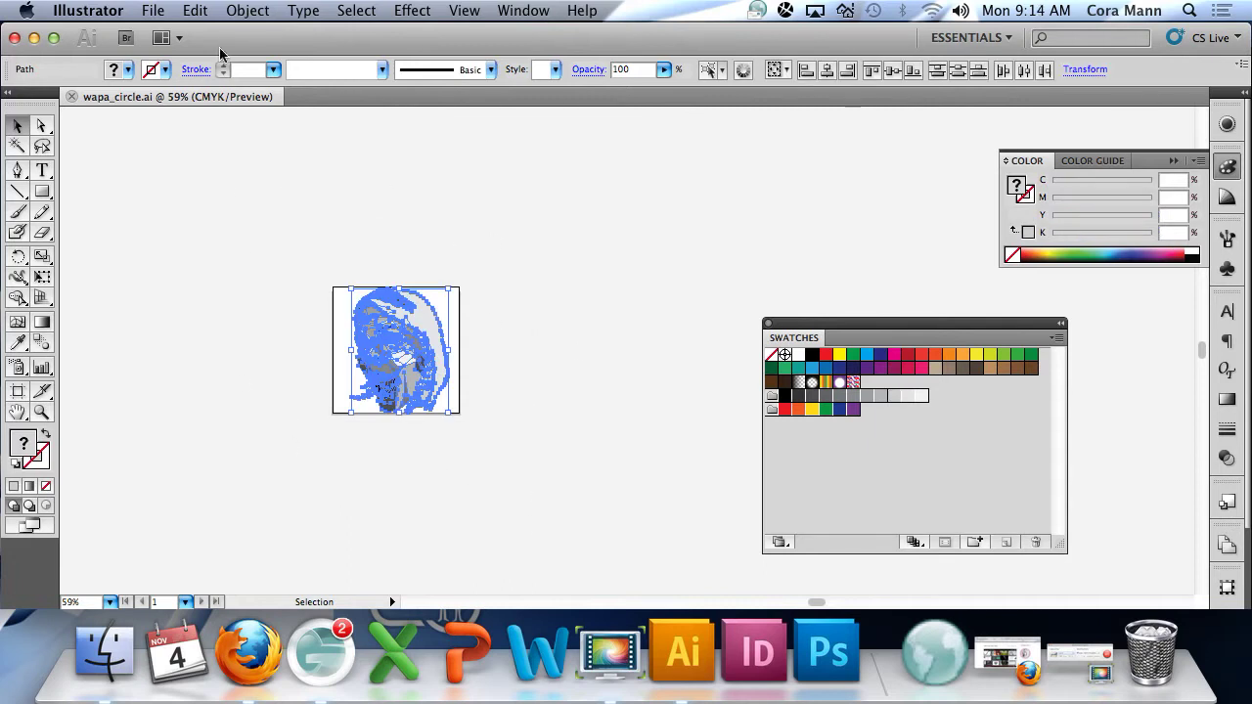
# - Group all the selected paths of the portrait illustration and deselect the artwork
pyautogui.click(242, 14)
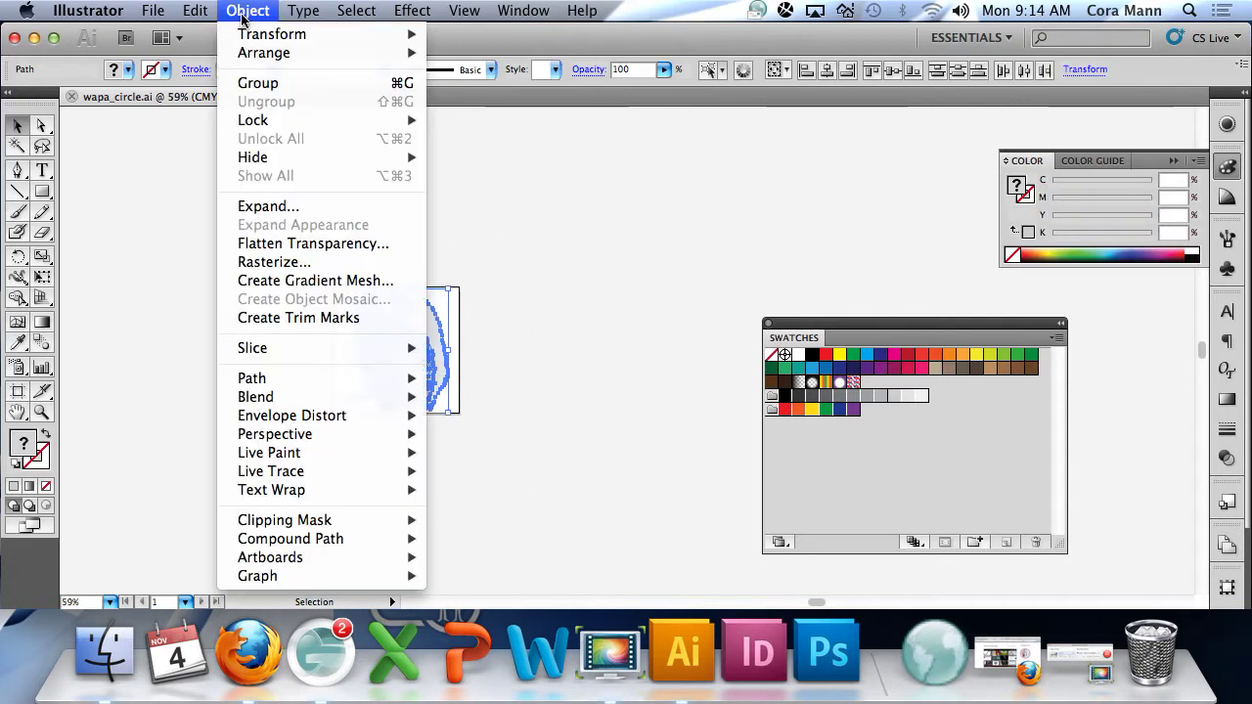
pyautogui.click(258, 83)
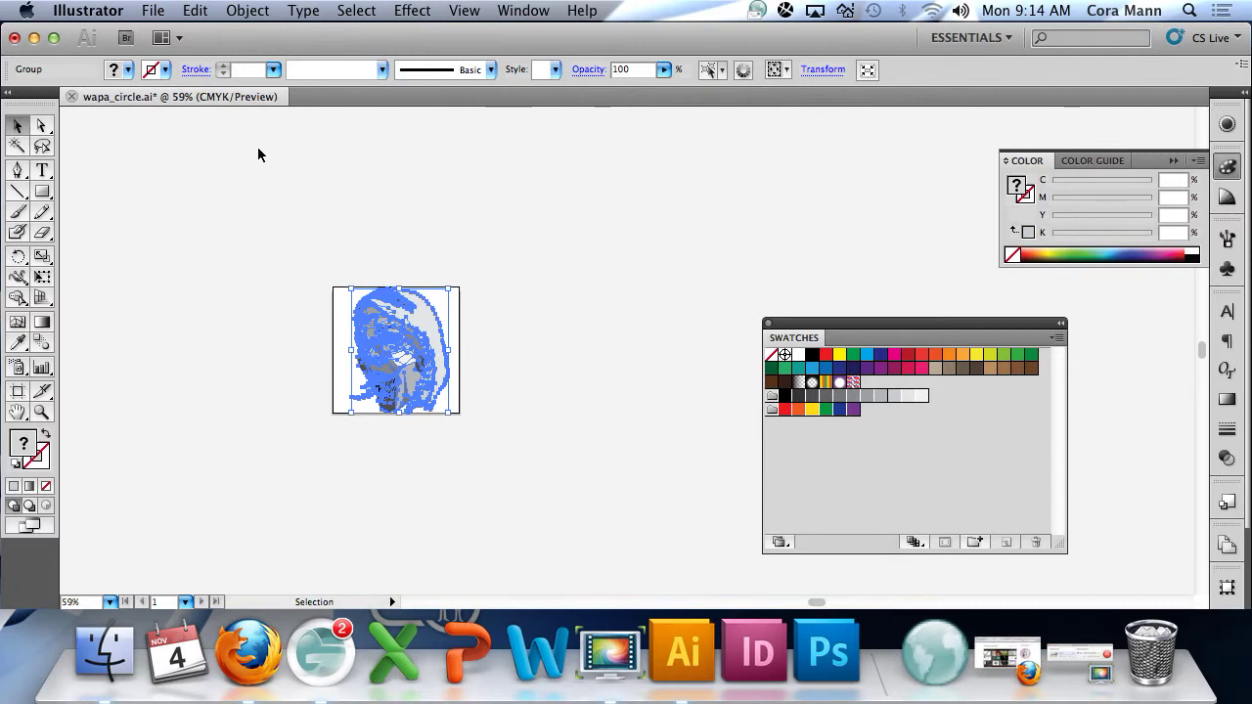
pyautogui.click(265, 225)
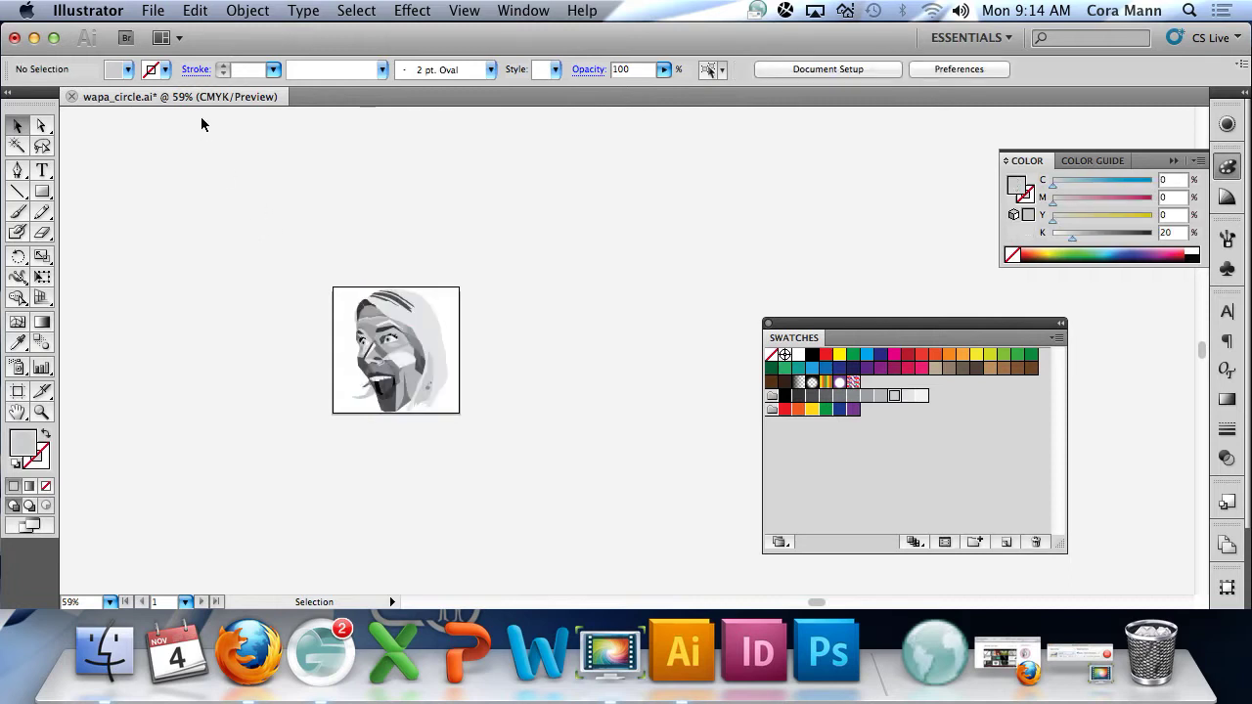
# - Start a new document with the Print profile and set its units to inches
pyautogui.click(152, 11)
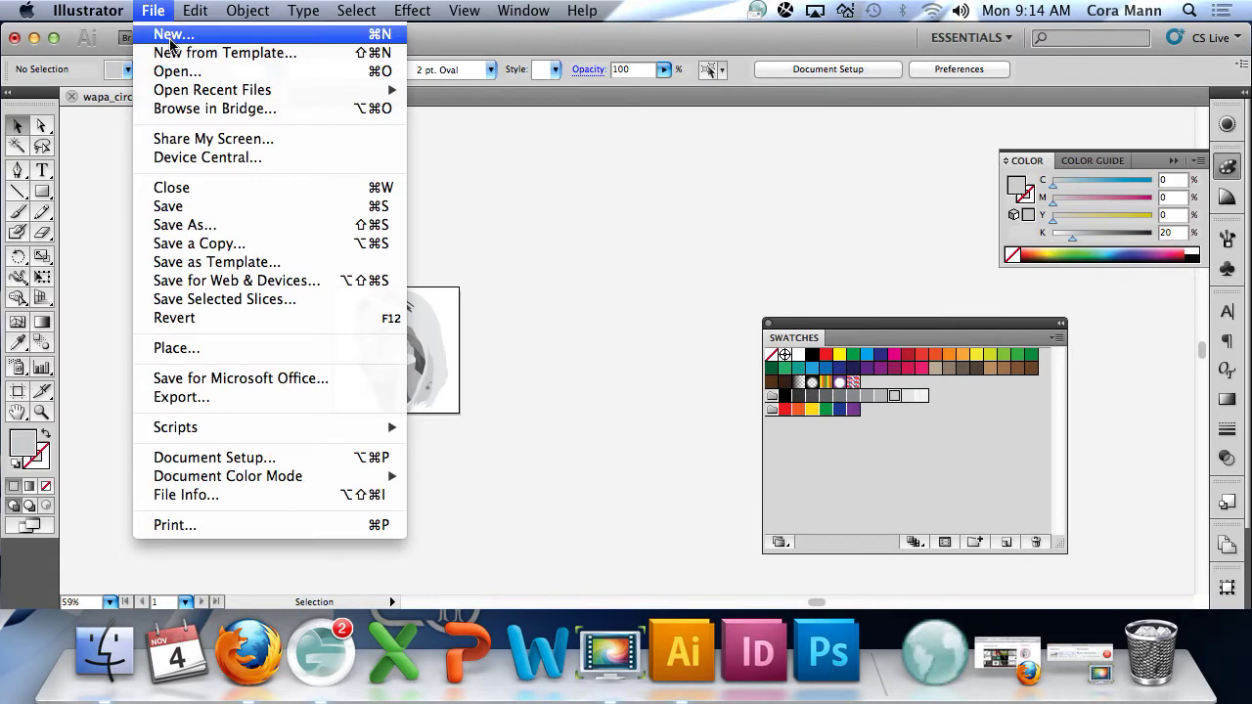
pyautogui.click(171, 42)
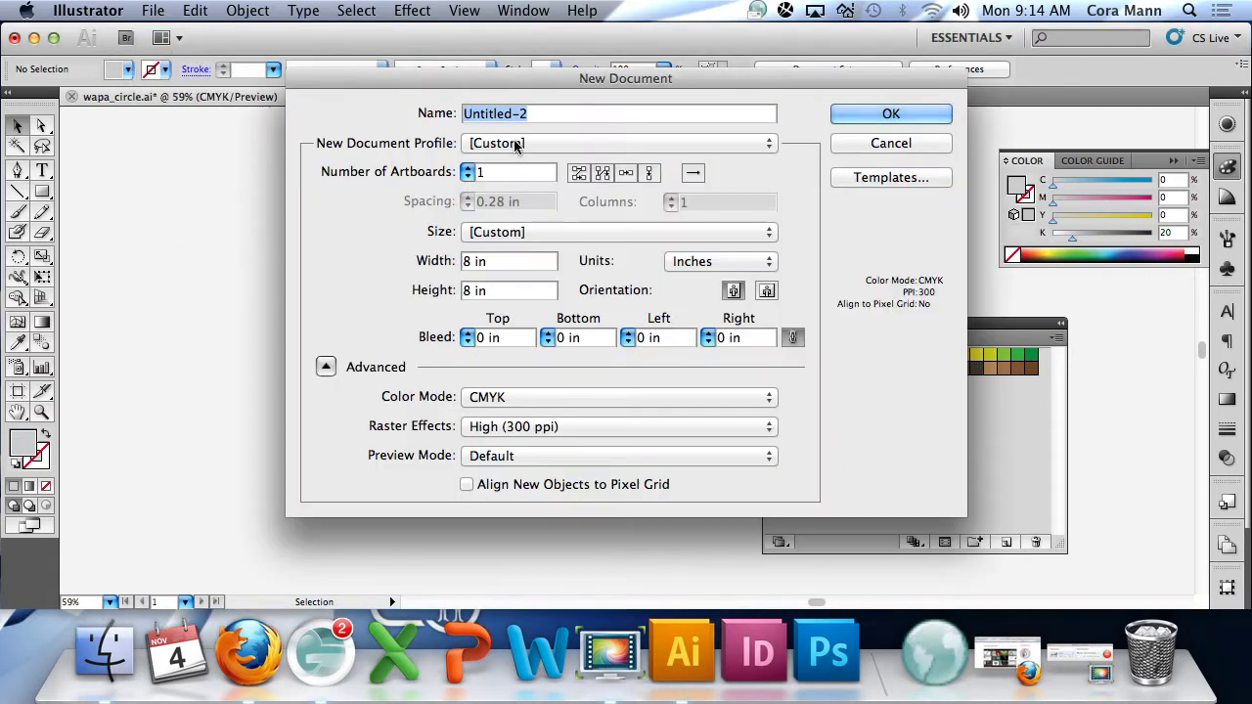
pyautogui.click(514, 145)
pyautogui.click(515, 174)
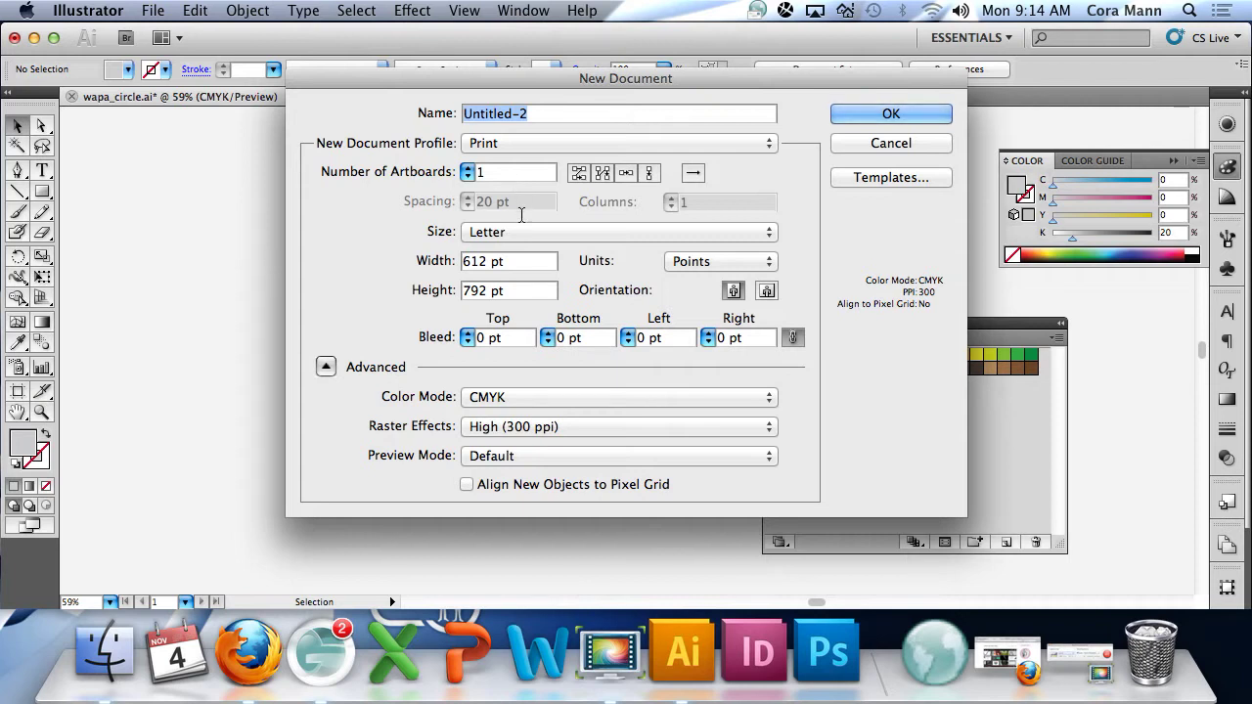
pyautogui.click(709, 262)
pyautogui.click(711, 290)
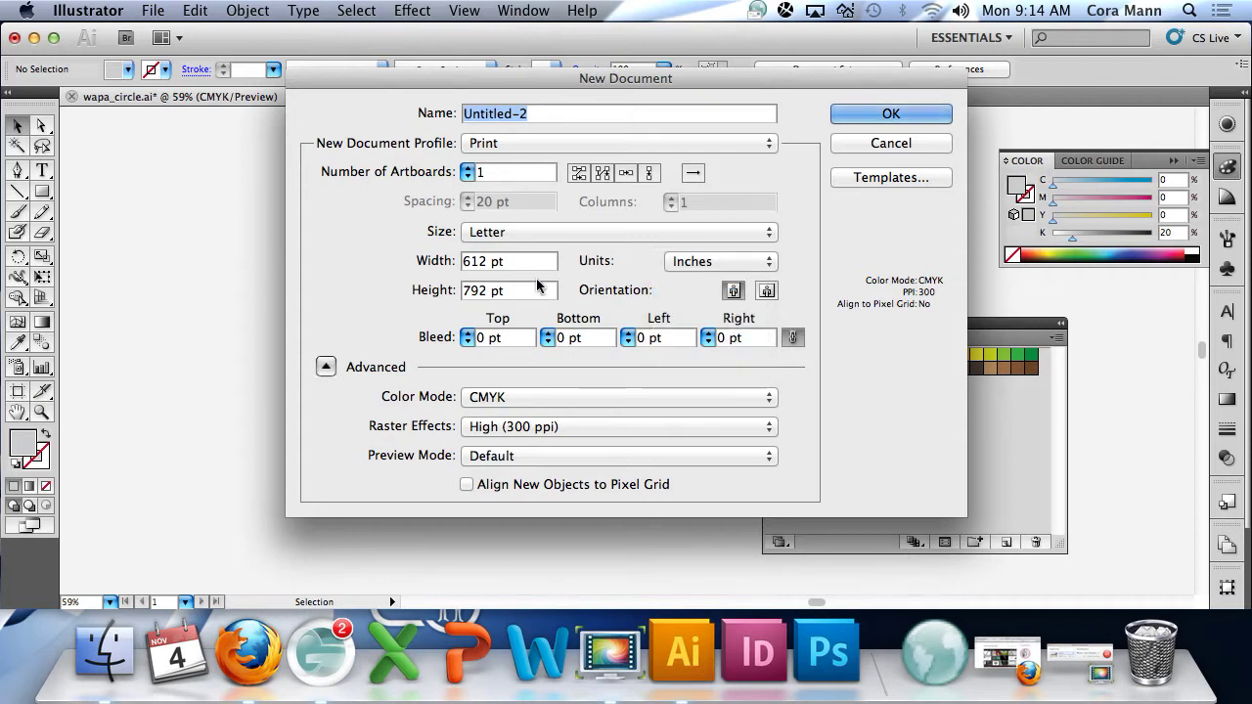
# - Set the new document's width and height to 8 in with CMYK color mode and create it
pyautogui.moveTo(495, 272); pyautogui.dragTo(450, 264)
pyautogui.write('8')
pyautogui.press('Tab')
pyautogui.write('8')
pyautogui.click(519, 398)
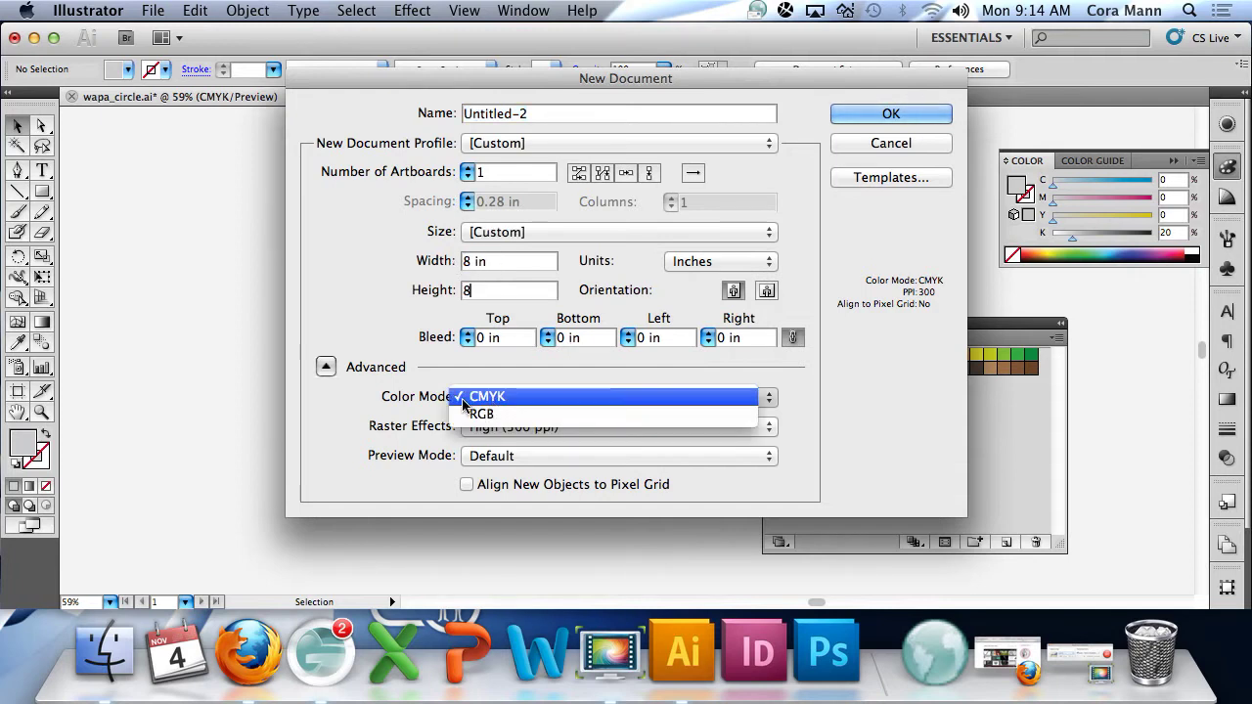
pyautogui.click(502, 399)
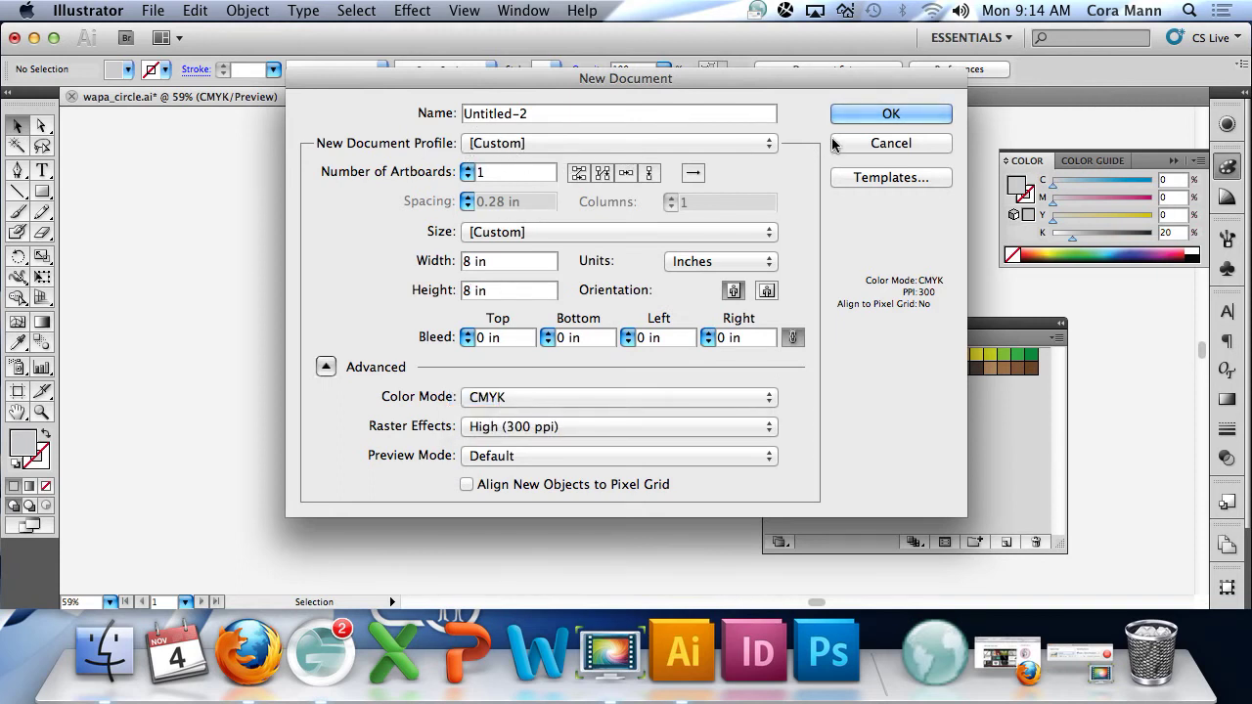
pyautogui.click(863, 115)
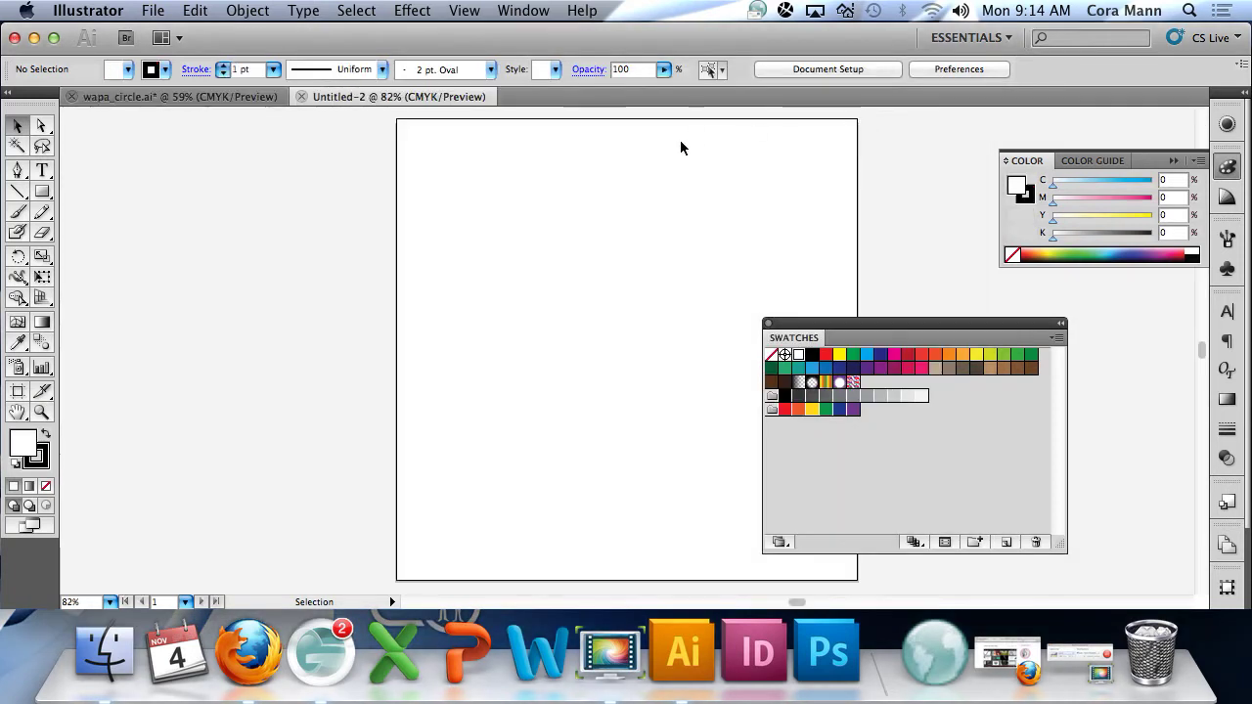
# - Show the rulers and place a horizontal and a vertical guide at 4 in, crossing at the artboard's center
pyautogui.moveTo(905, 329); pyautogui.dragTo(1039, 355)
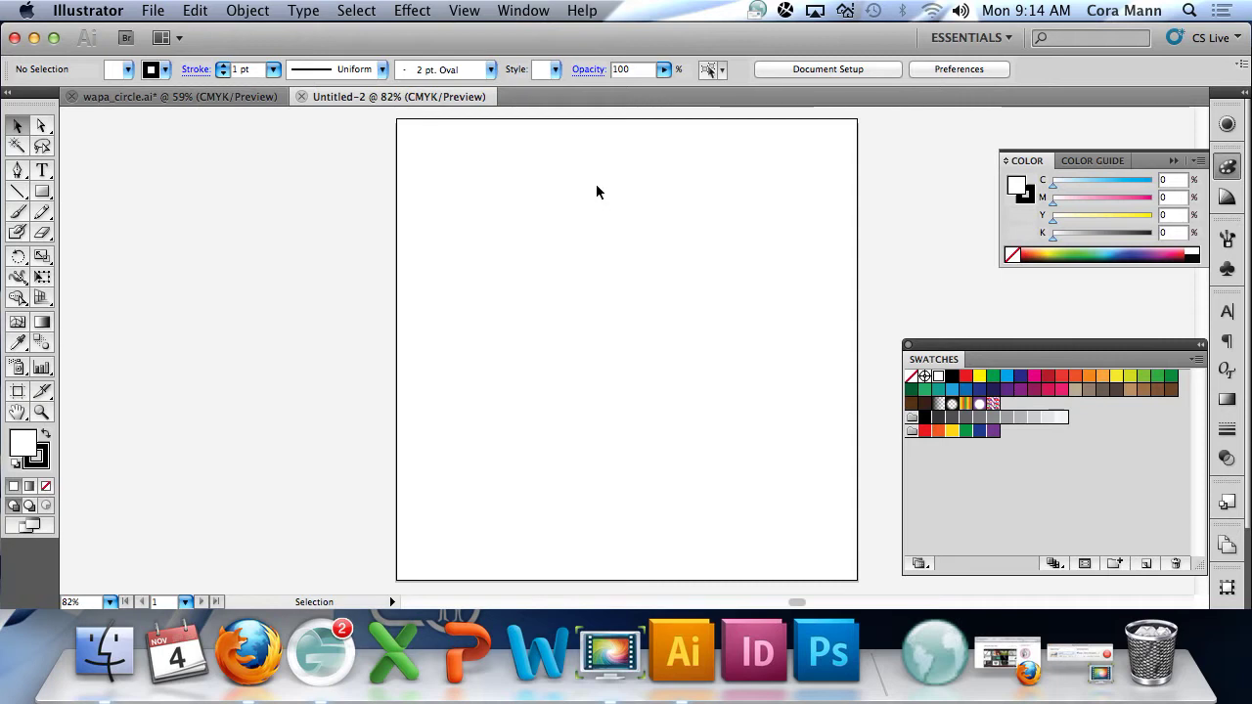
pyautogui.click(465, 10)
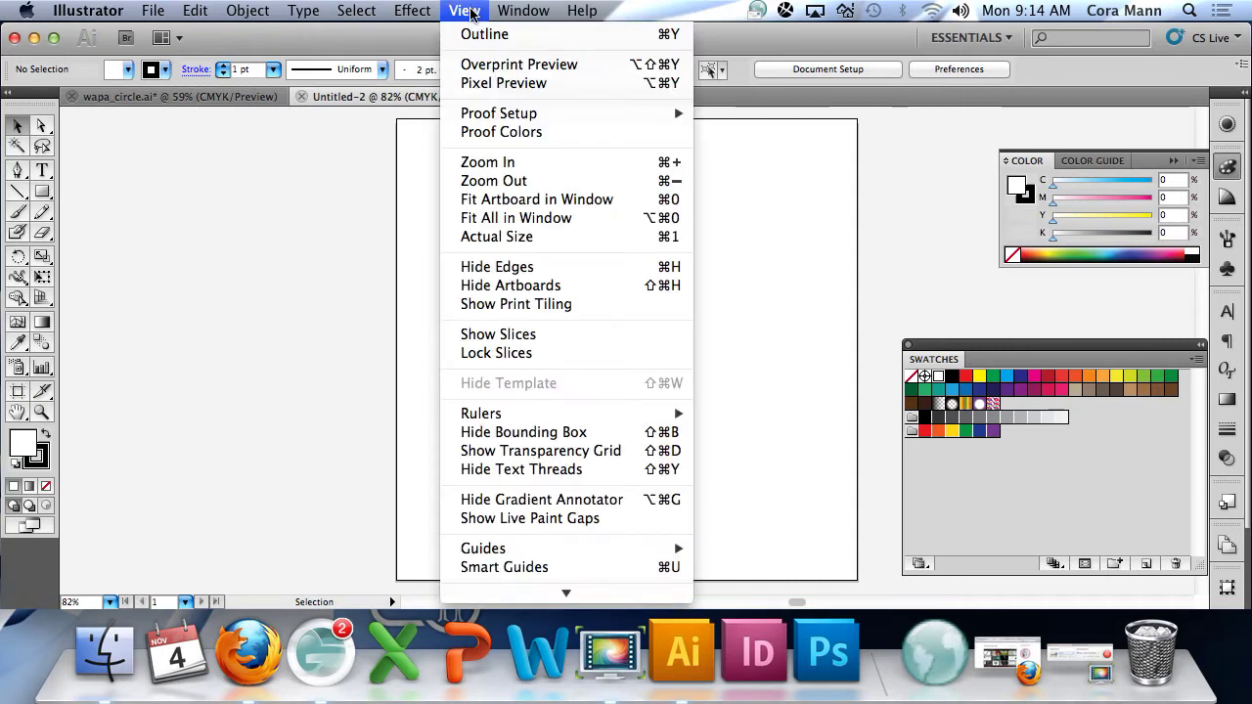
pyautogui.moveTo(538, 415)
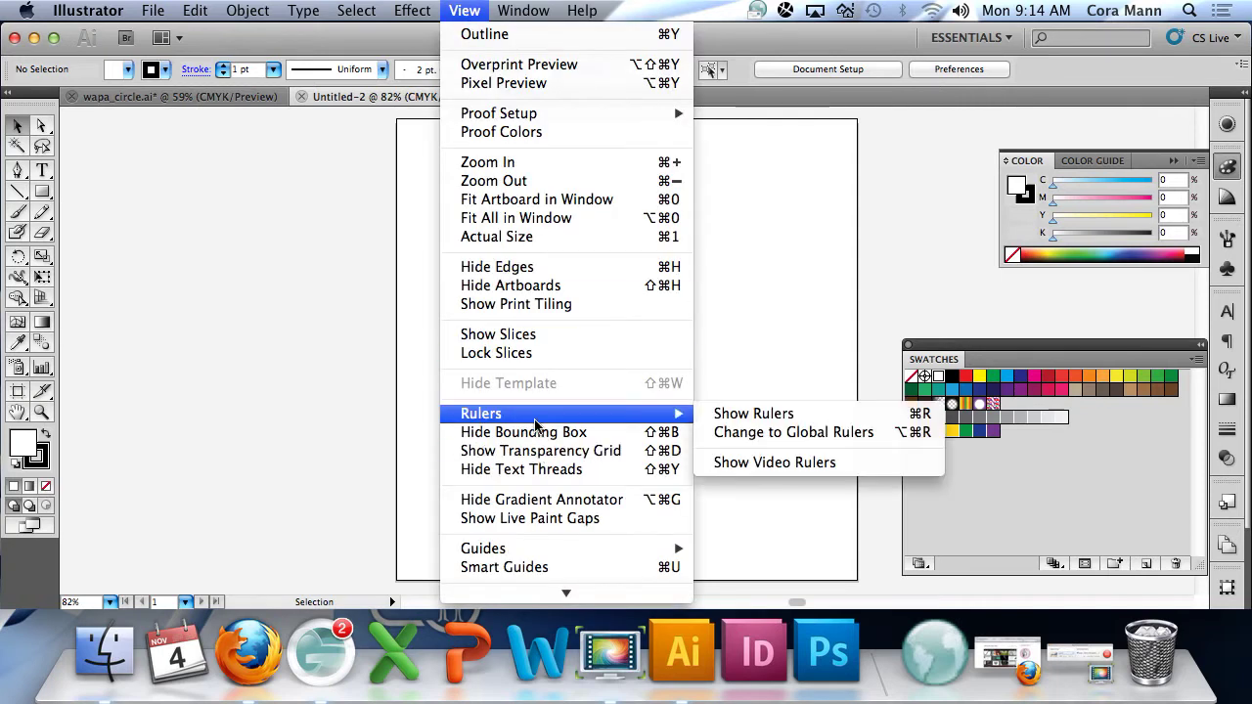
pyautogui.click(725, 414)
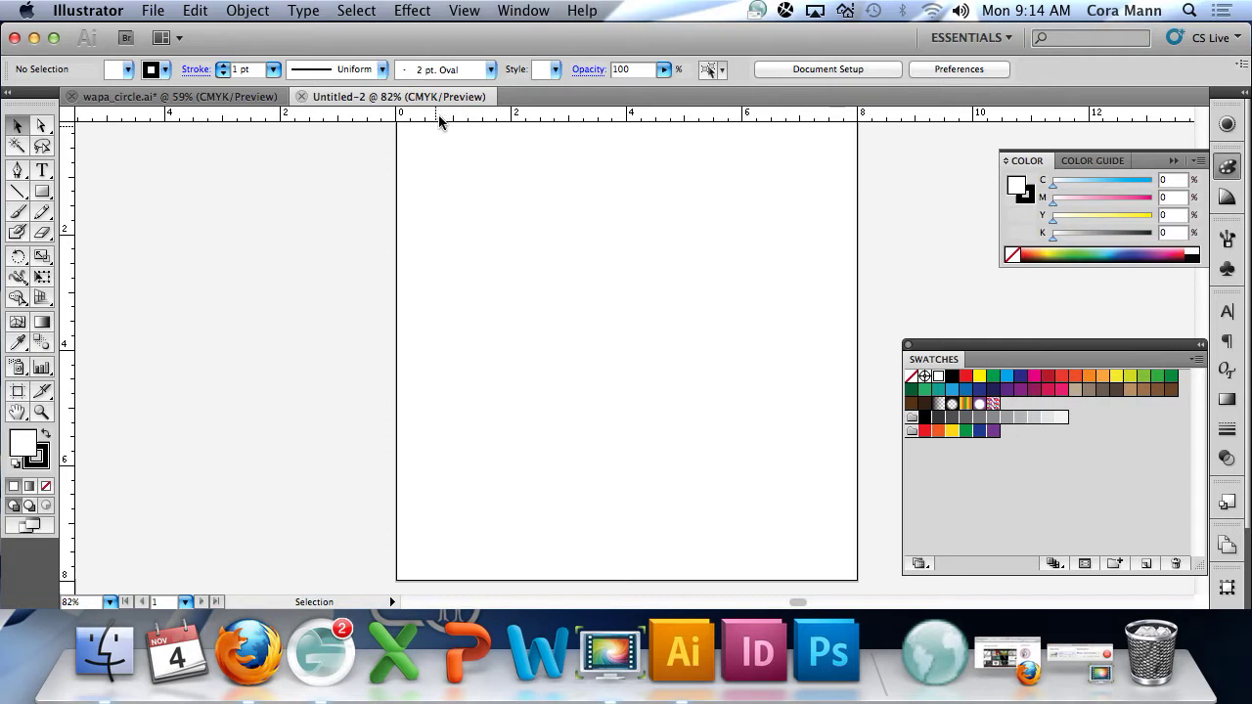
pyautogui.moveTo(450, 121); pyautogui.dragTo(439, 354)
pyautogui.moveTo(69, 301); pyautogui.dragTo(626, 344)
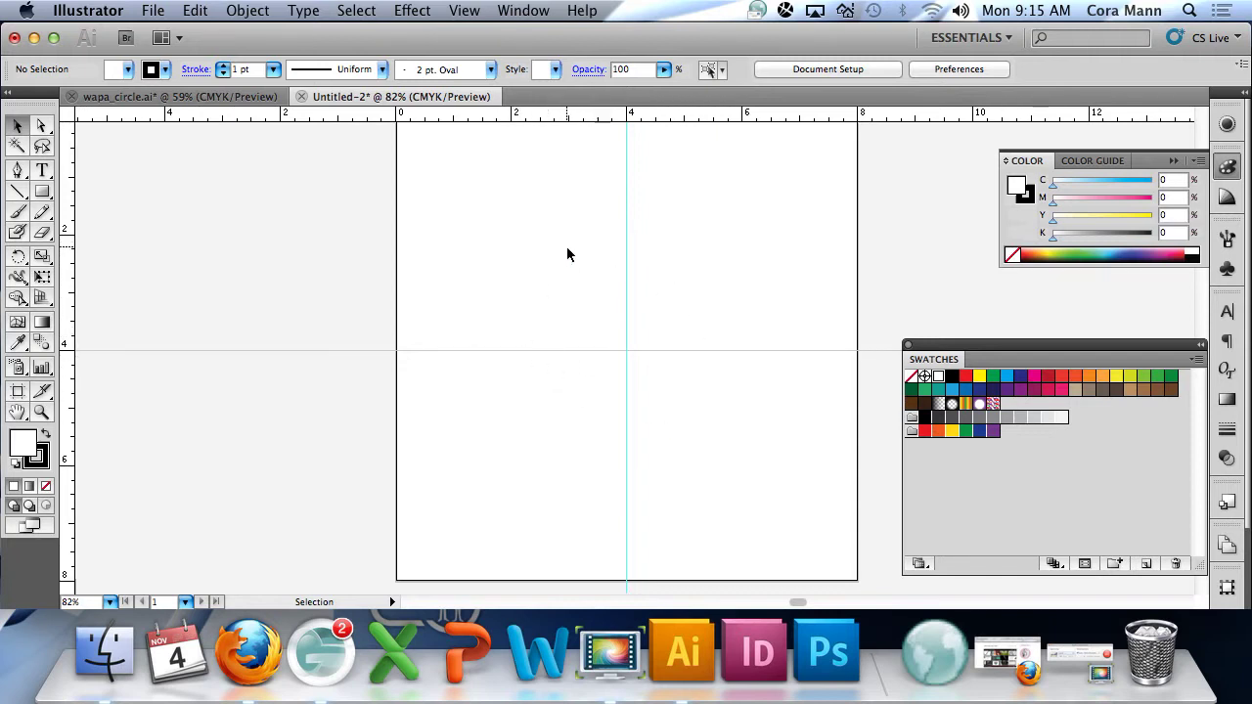
# - Copy the grouped portrait from wapa_circle.ai and paste it into the new Untitled-2 document
pyautogui.click(267, 98)
pyautogui.moveTo(338, 272); pyautogui.dragTo(510, 473)
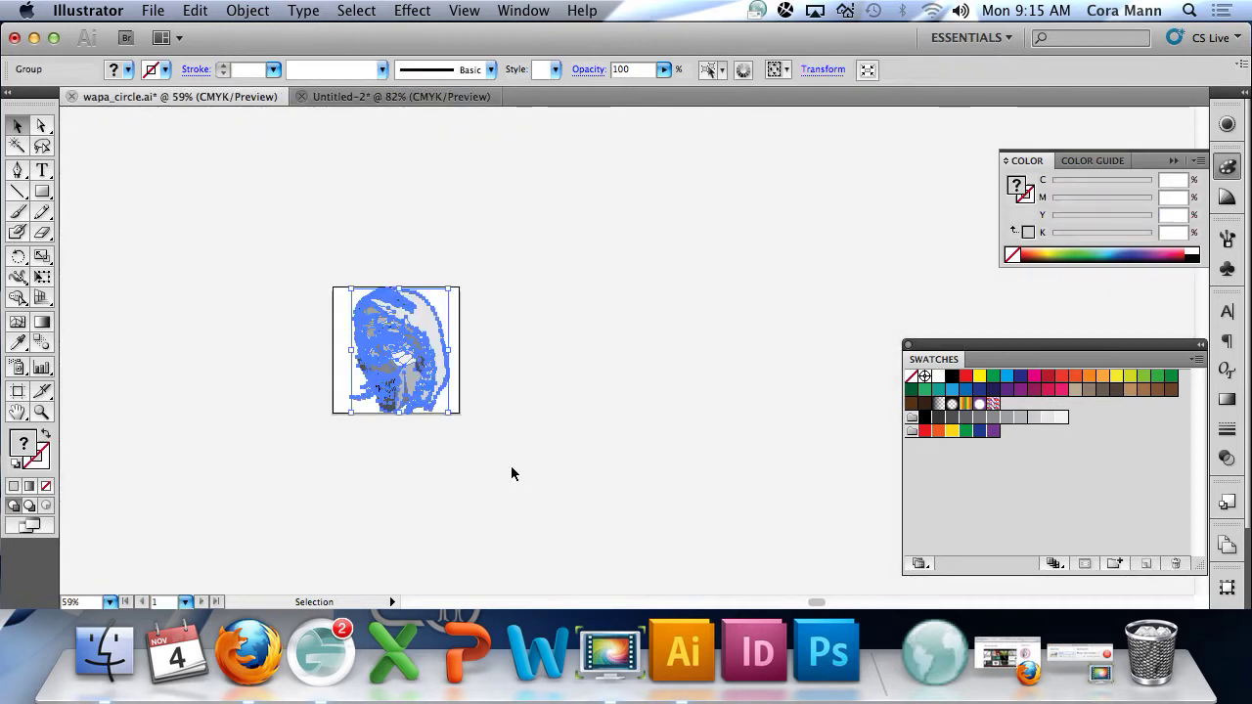
pyautogui.click(199, 10)
pyautogui.click(211, 101)
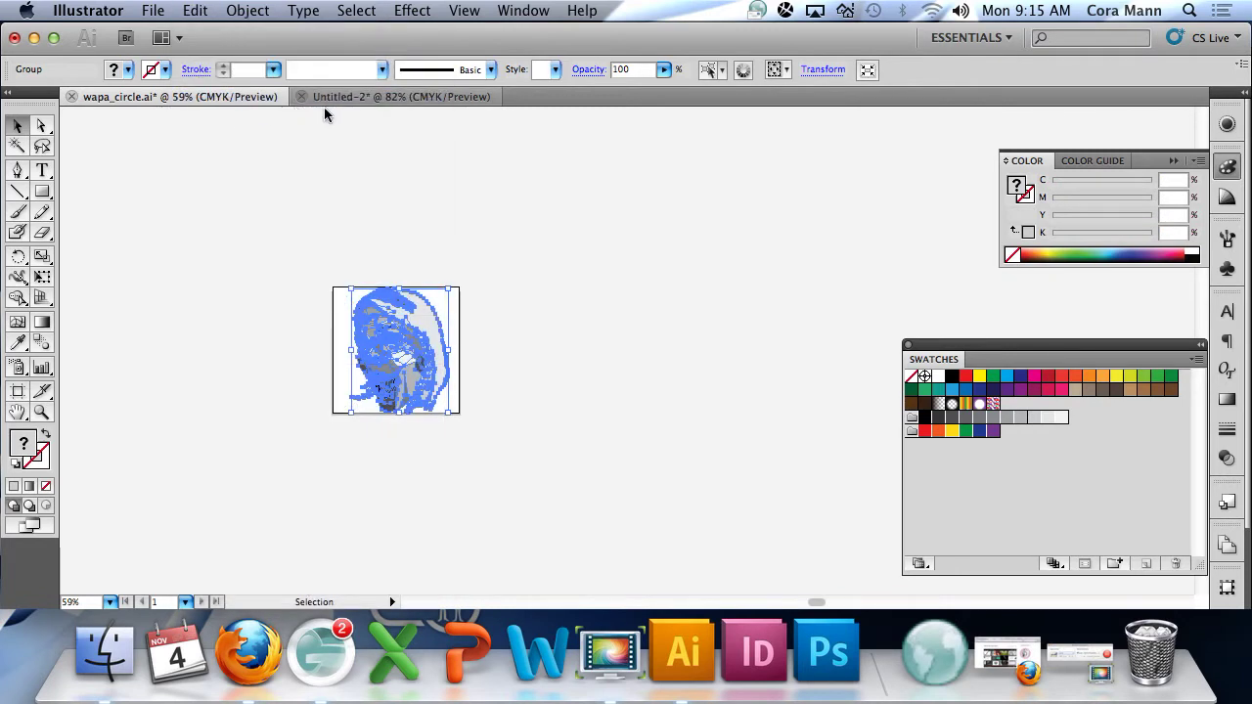
pyautogui.click(325, 100)
pyautogui.click(202, 12)
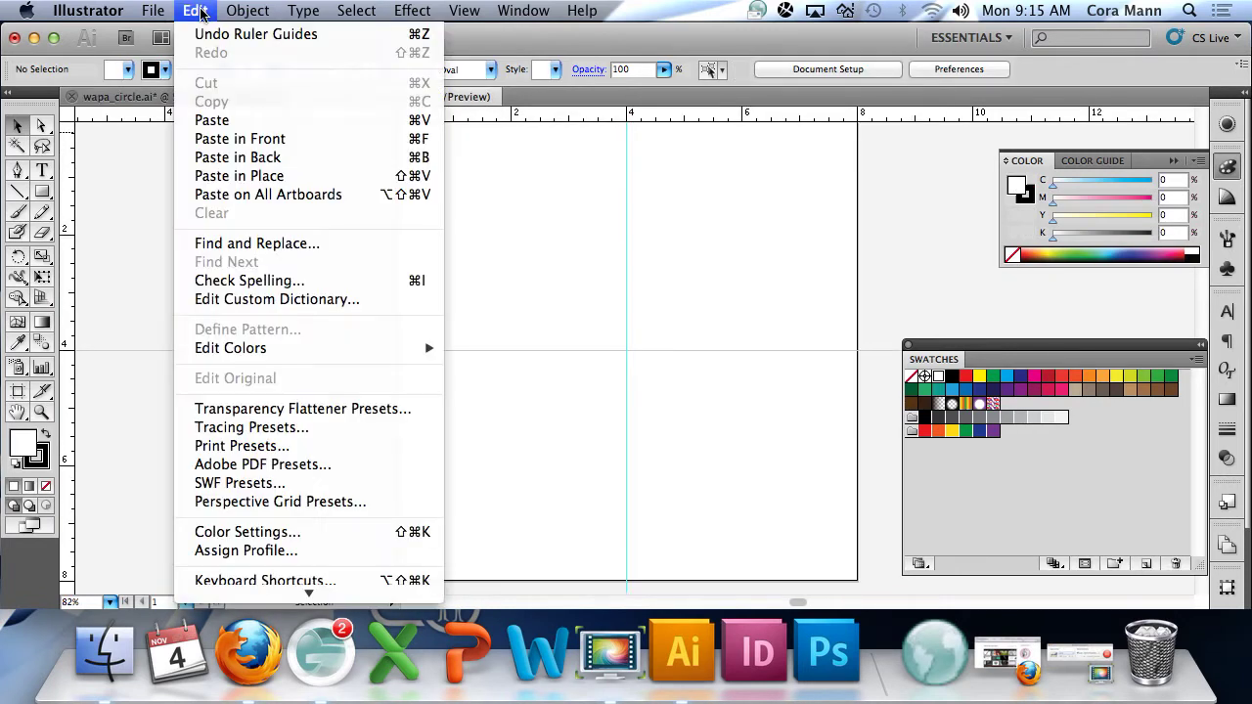
pyautogui.click(218, 121)
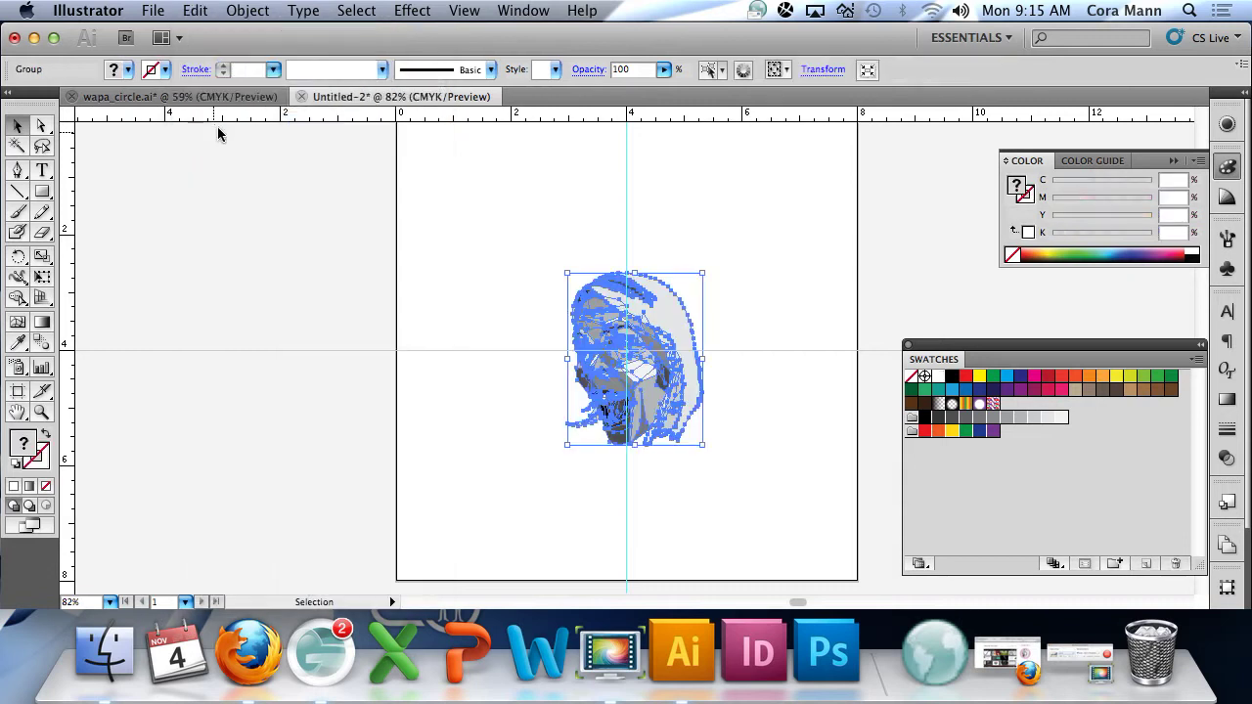
# - Move the pasted portrait into the upper-left quadrant of the artboard
pyautogui.moveTo(618, 321); pyautogui.dragTo(503, 180)
pyautogui.scroll(2, 537, 245)
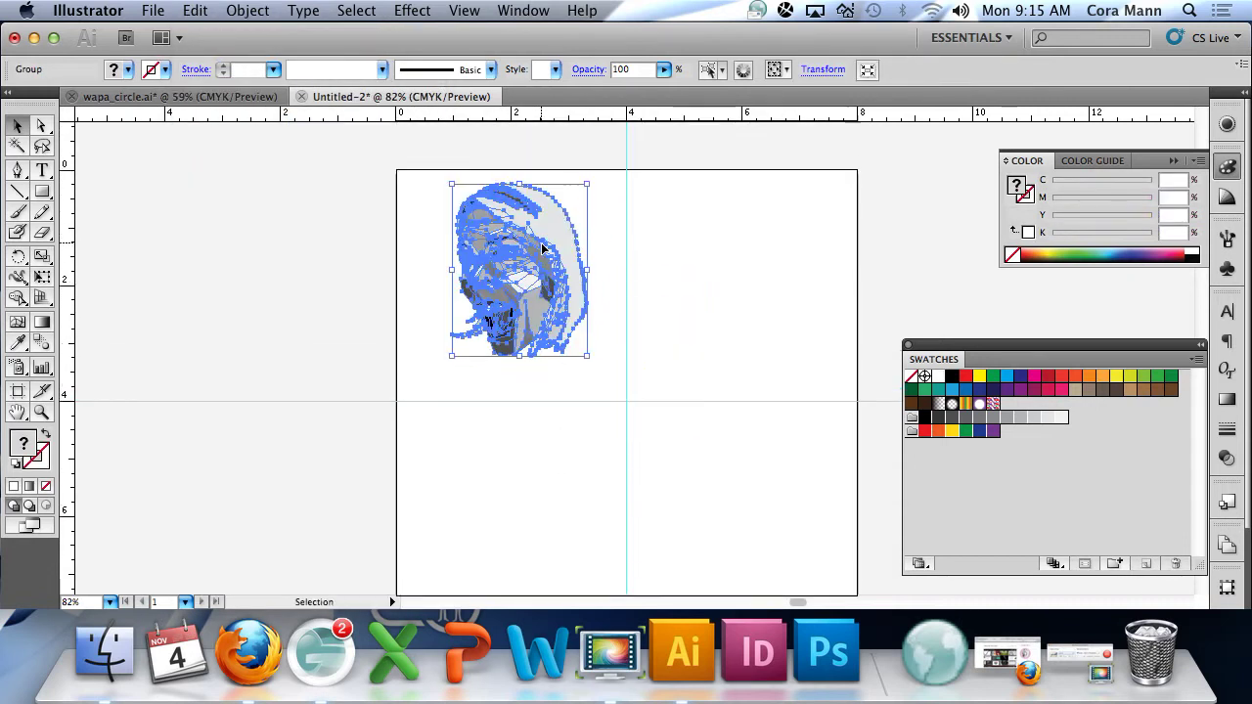
pyautogui.moveTo(587, 355); pyautogui.dragTo(590, 388)
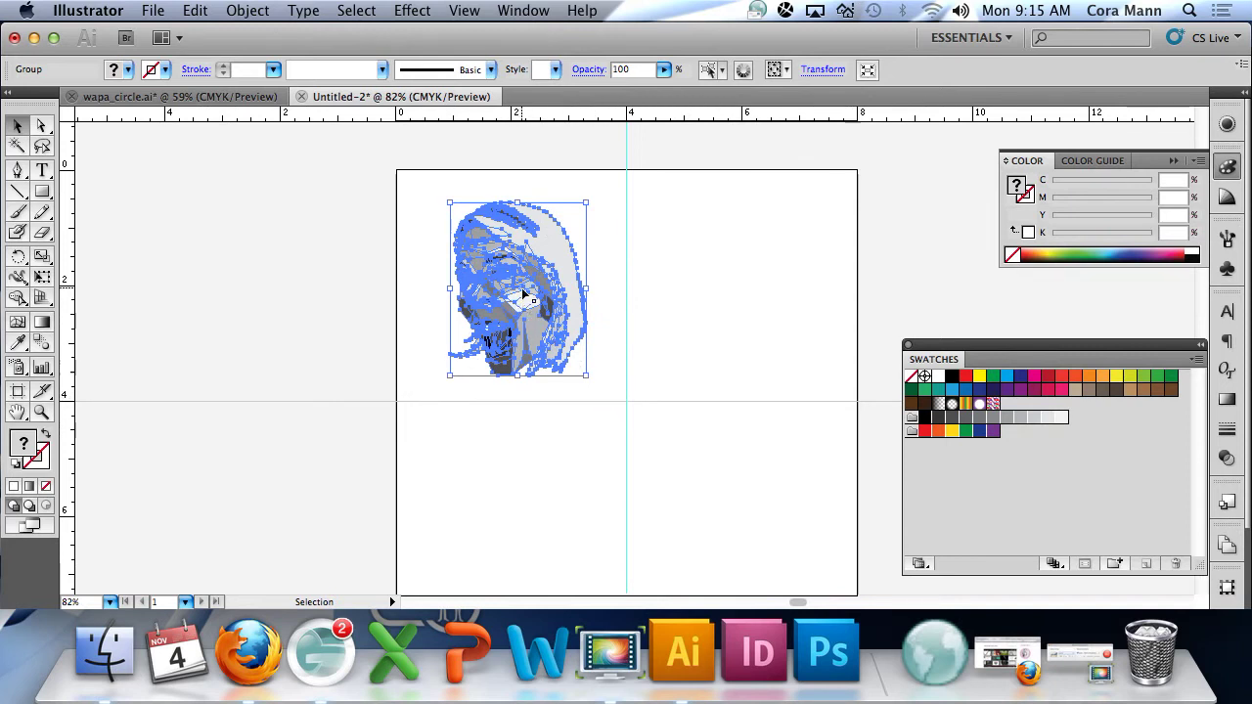
# - Try lowering the portrait across the horizontal guide and hiding the overhang with a white rectangle, and delete the rectangle
pyautogui.moveTo(524, 292); pyautogui.dragTo(525, 330)
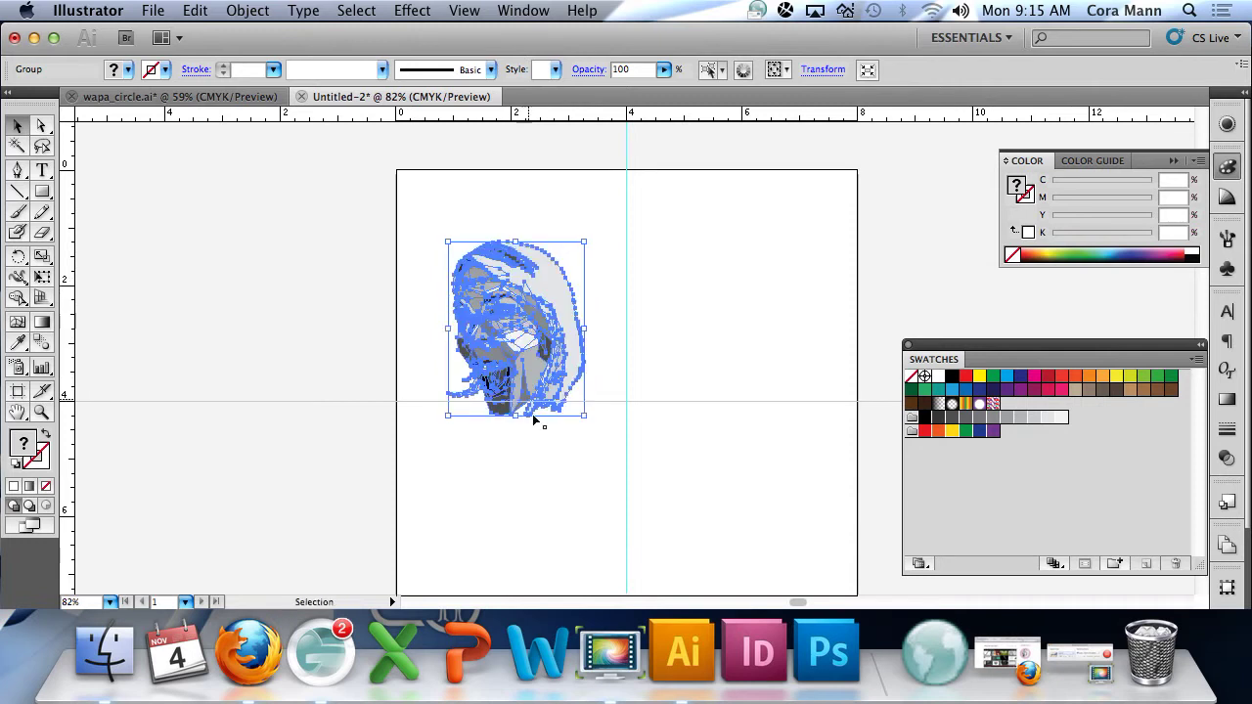
pyautogui.click(42, 192)
pyautogui.moveTo(448, 401); pyautogui.dragTo(619, 428)
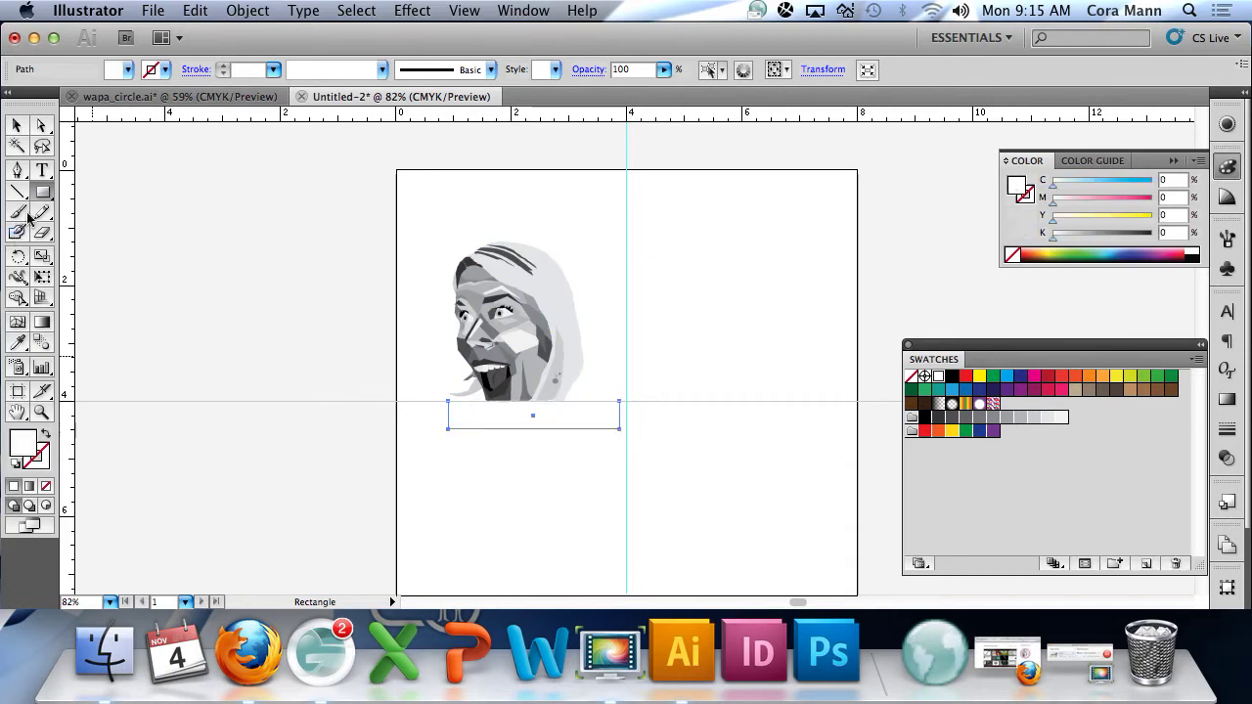
pyautogui.click(17, 125)
pyautogui.click(231, 265)
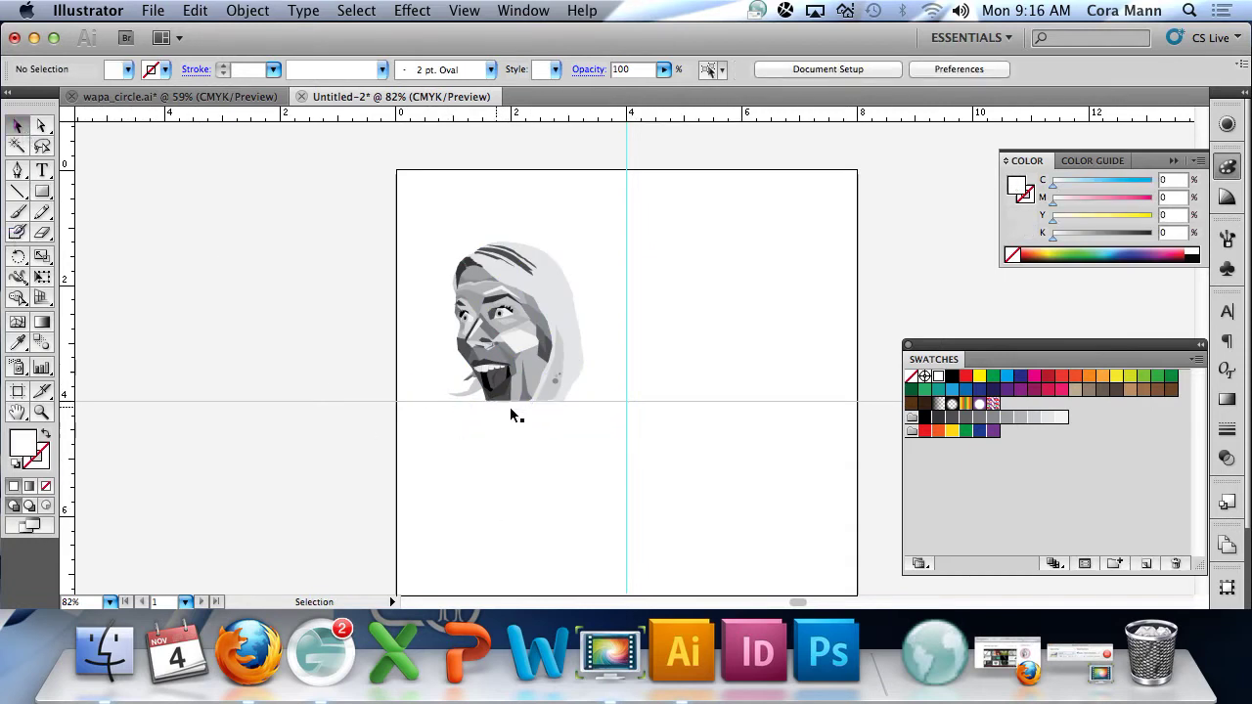
pyautogui.click(571, 415)
pyautogui.press('Delete')
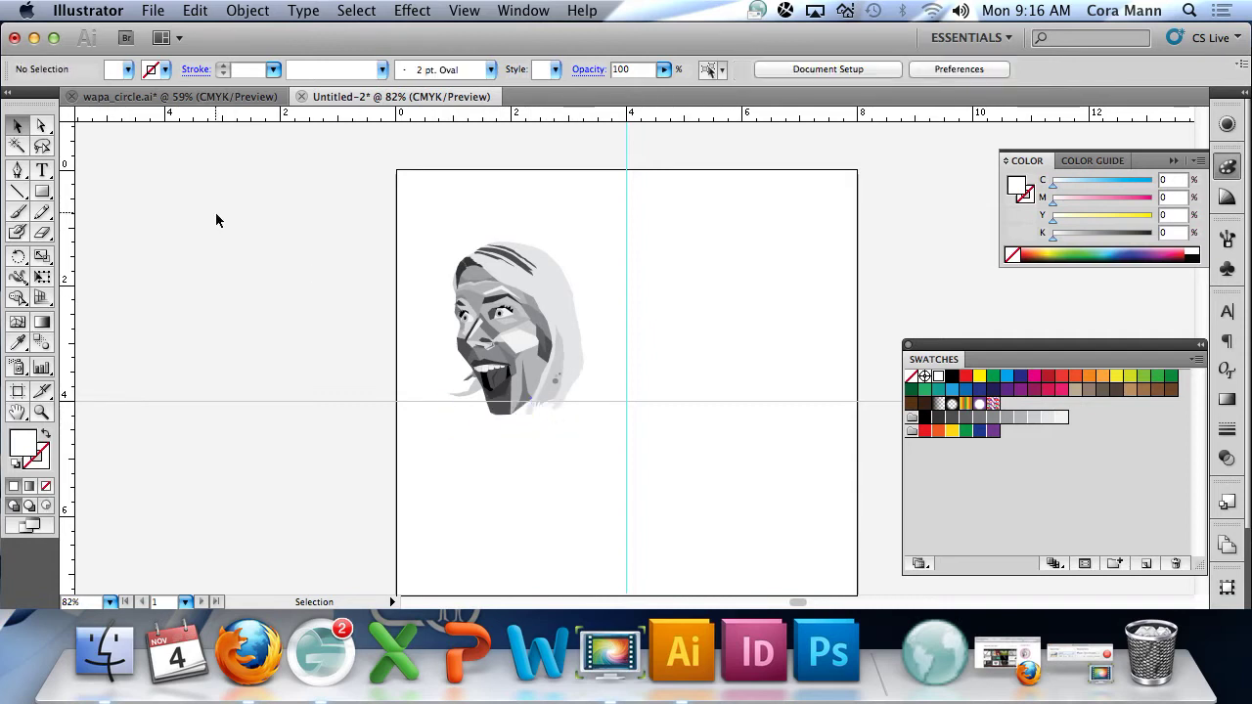
# - Move the portrait fully inside the upper-left quadrant and paste three copies, placing one in each remaining quadrant
pyautogui.moveTo(516, 335); pyautogui.dragTo(518, 283)
pyautogui.press('super+c')
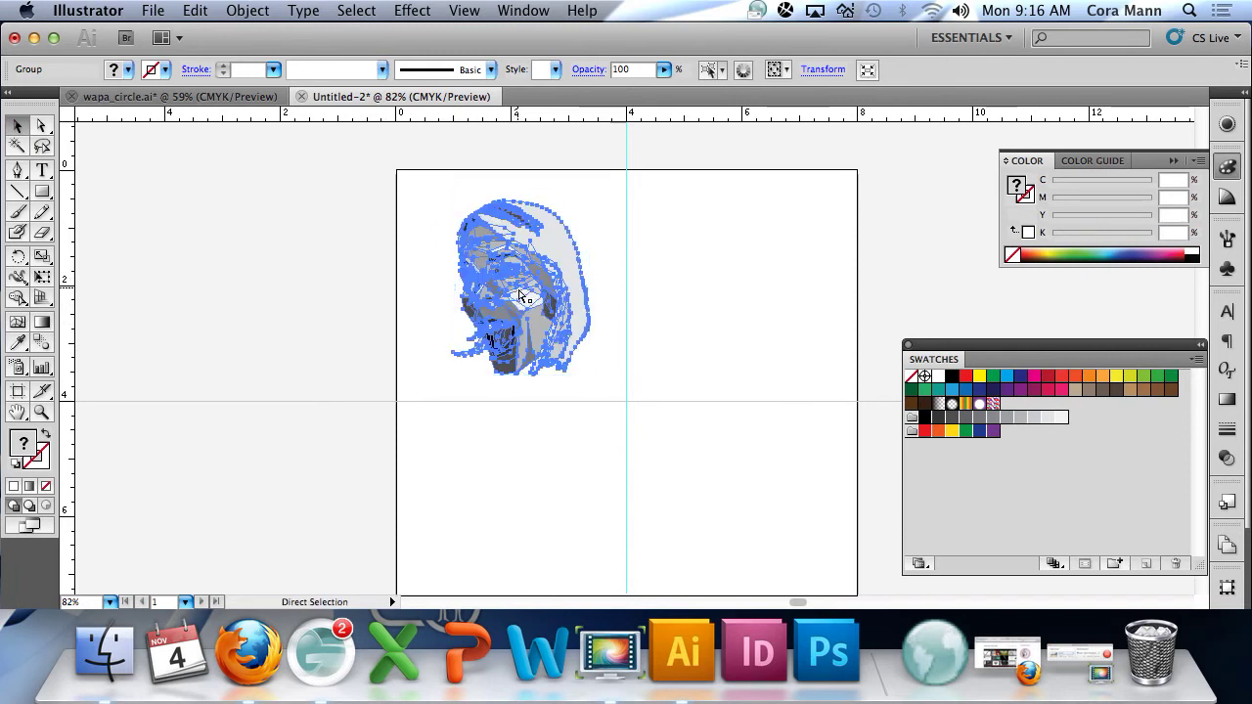
pyautogui.press('super+v')
pyautogui.moveTo(682, 330); pyautogui.dragTo(791, 262)
pyautogui.press('super+v')
pyautogui.moveTo(629, 344); pyautogui.dragTo(552, 466)
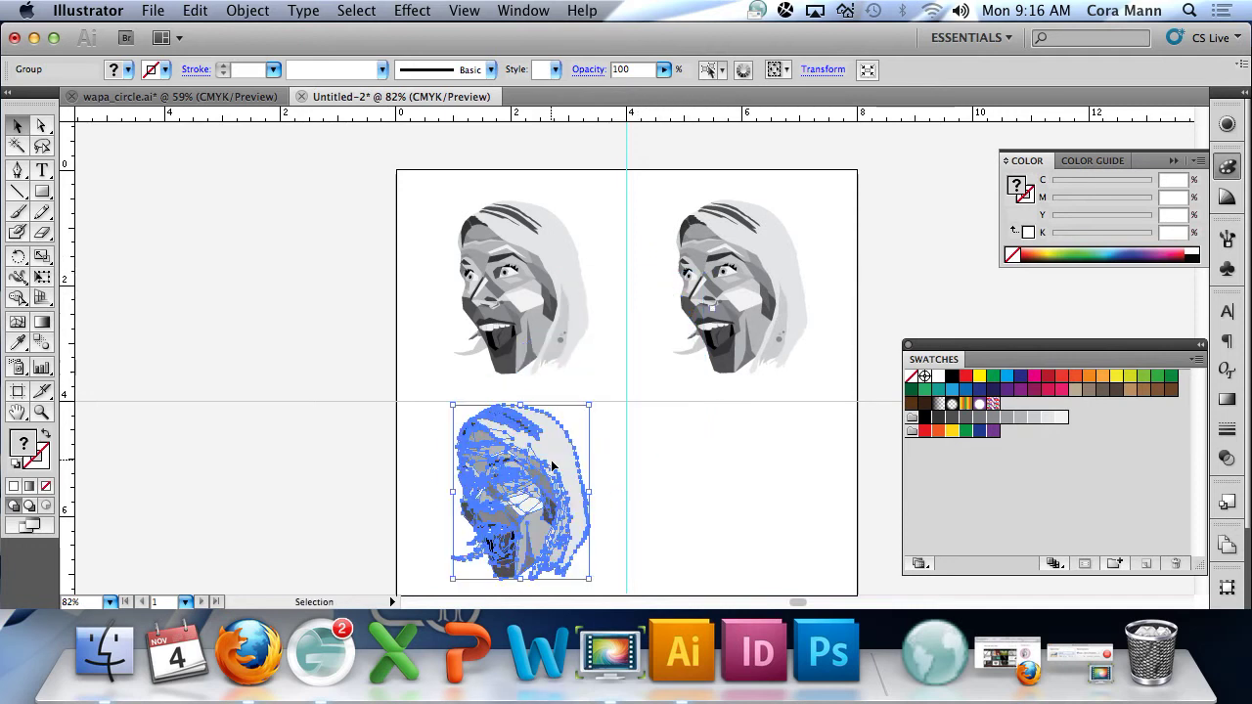
pyautogui.press('super+v')
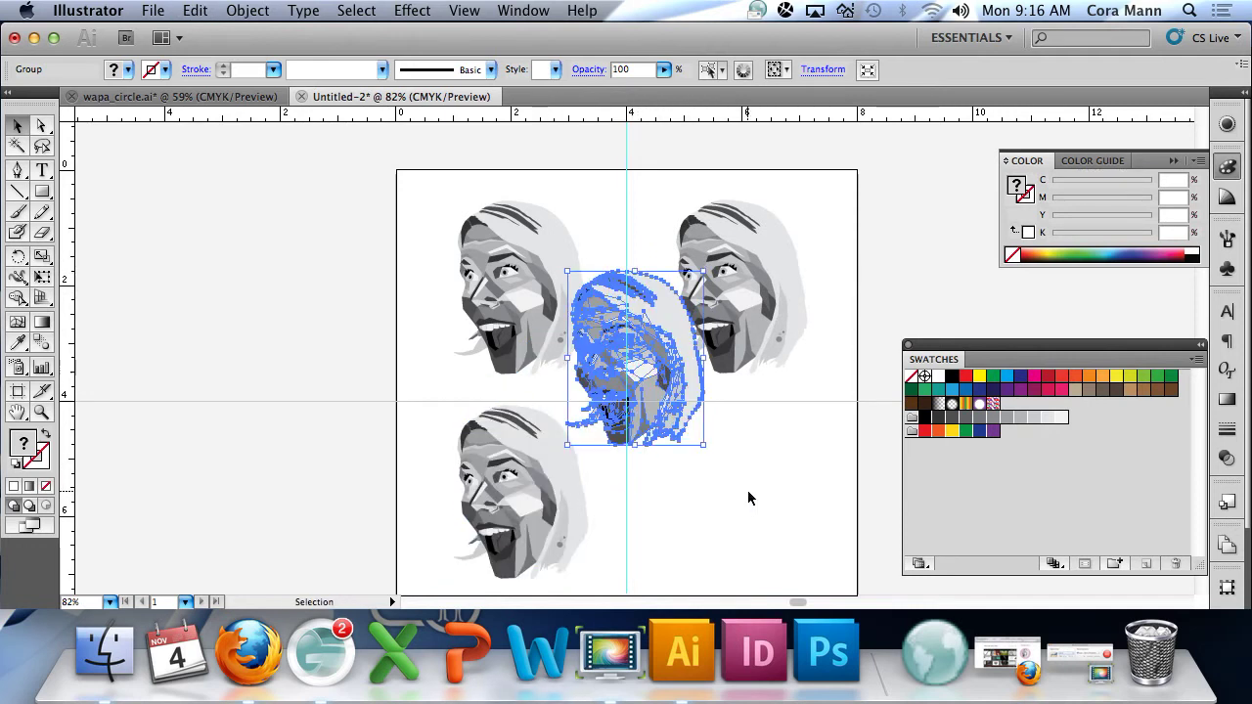
pyautogui.moveTo(658, 356); pyautogui.dragTo(773, 504)
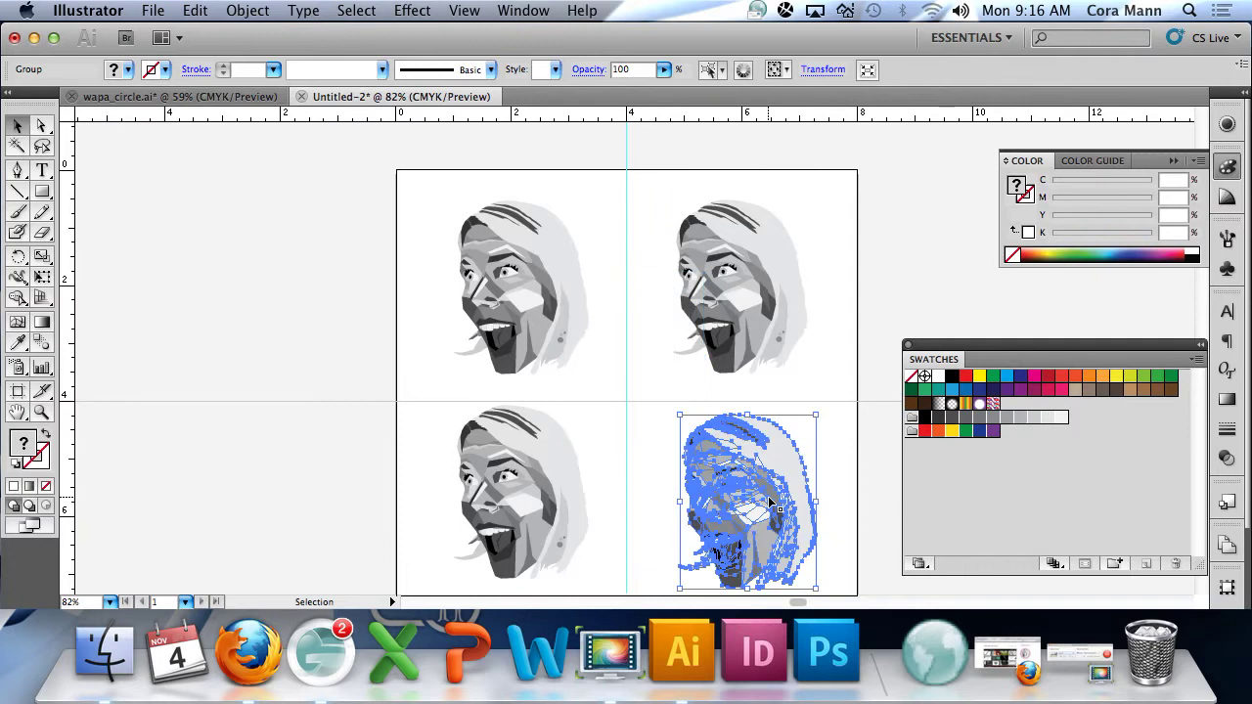
# - Align the two upper portraits by their vertical centers, relative to the selection
pyautogui.click(497, 259)
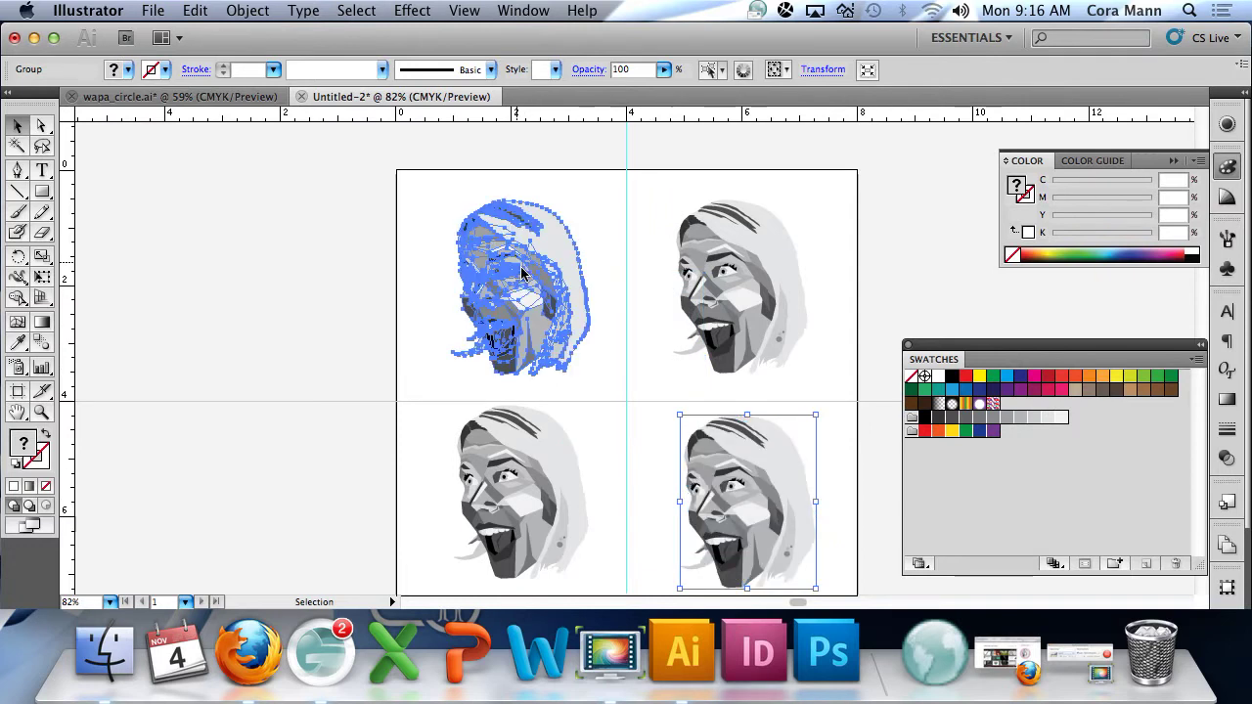
pyautogui.keyDown('shift'); pyautogui.click(740, 267); pyautogui.keyUp('shift')
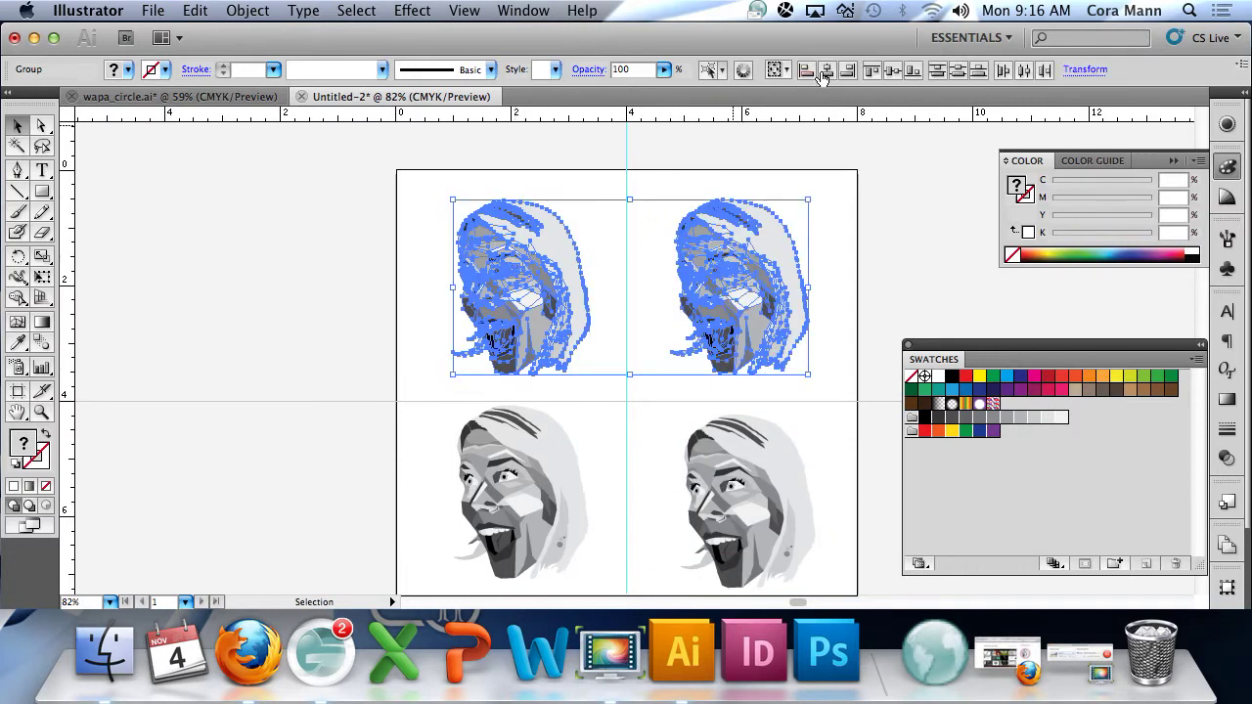
pyautogui.click(780, 70)
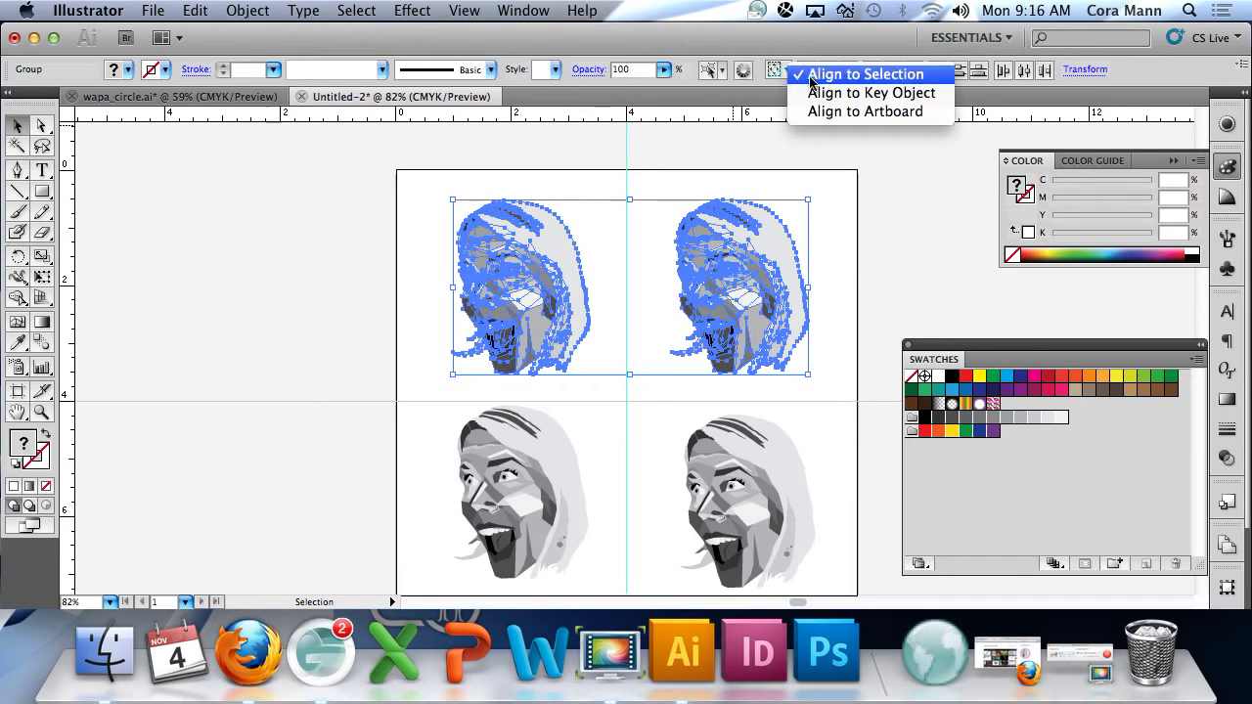
pyautogui.click(827, 76)
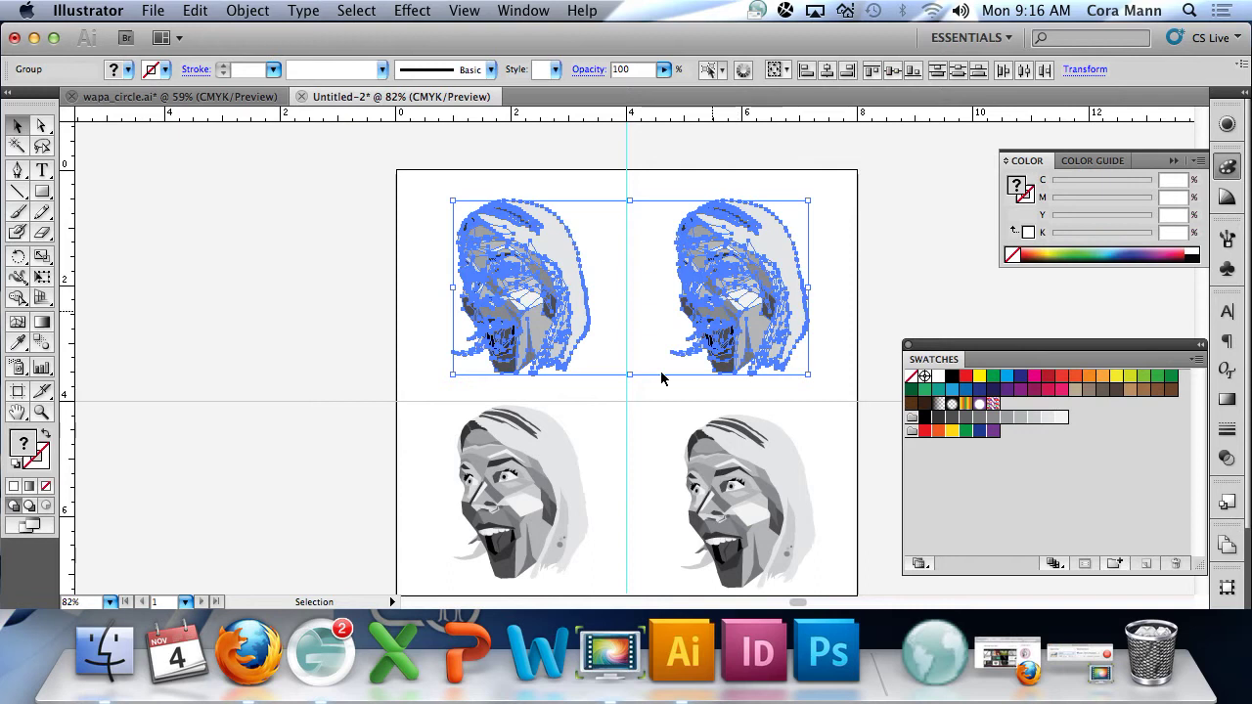
# - Align the two lower portraits with each other by their vertical centers
pyautogui.click(531, 477)
pyautogui.keyDown('shift'); pyautogui.click(775, 488); pyautogui.keyUp('shift')
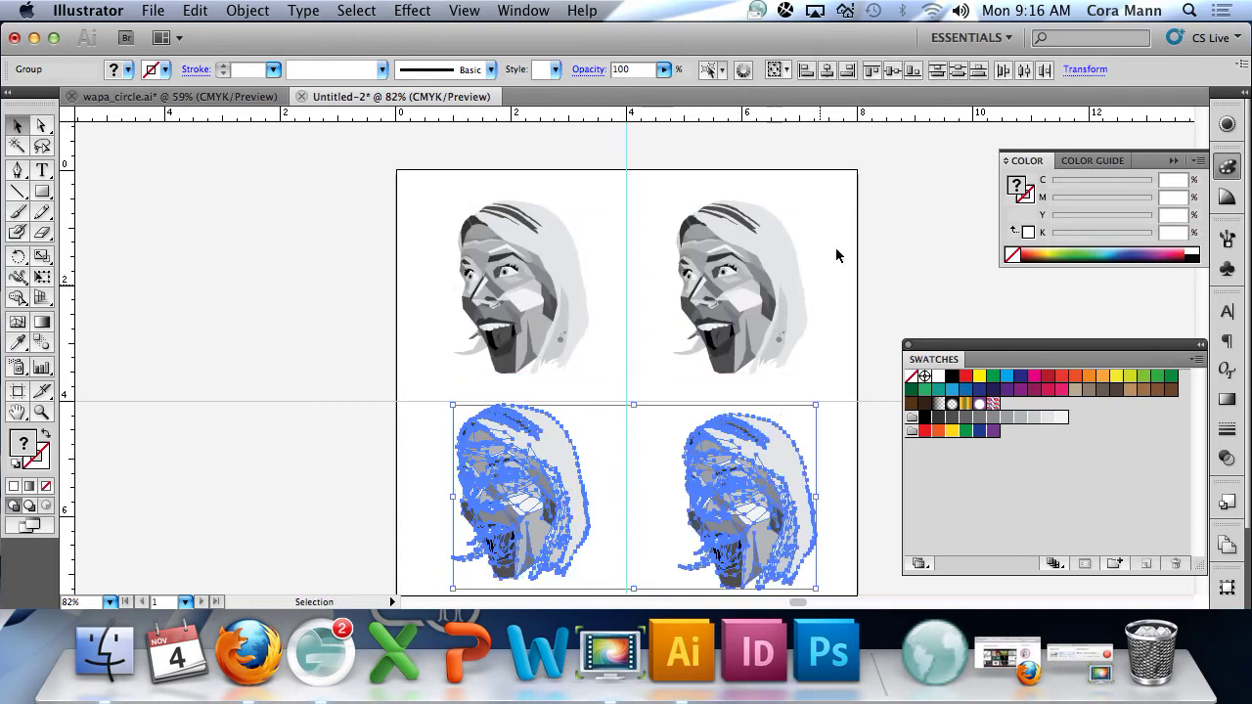
pyautogui.click(894, 76)
# - Align the two left portraits by their horizontal centers, and do the same for the two right portraits
pyautogui.click(558, 278)
pyautogui.keyDown('shift'); pyautogui.click(519, 477); pyautogui.keyUp('shift')
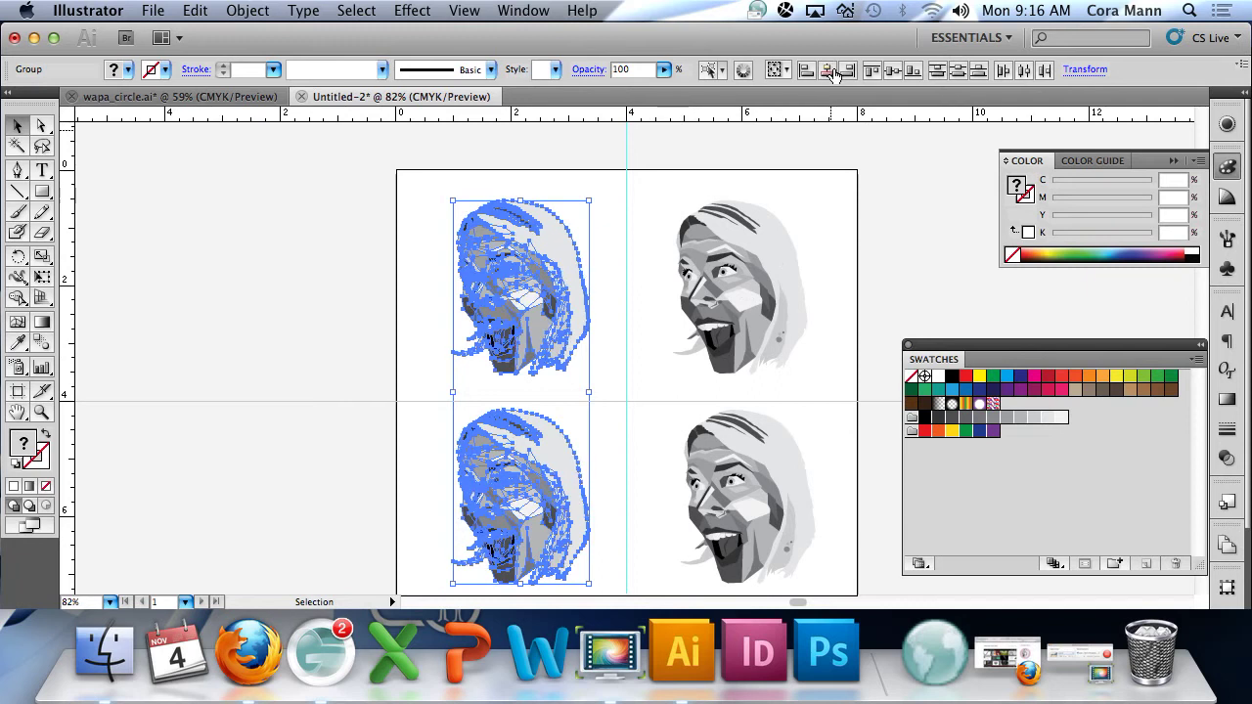
pyautogui.click(741, 278)
pyautogui.keyDown('shift'); pyautogui.click(750, 486); pyautogui.keyUp('shift')
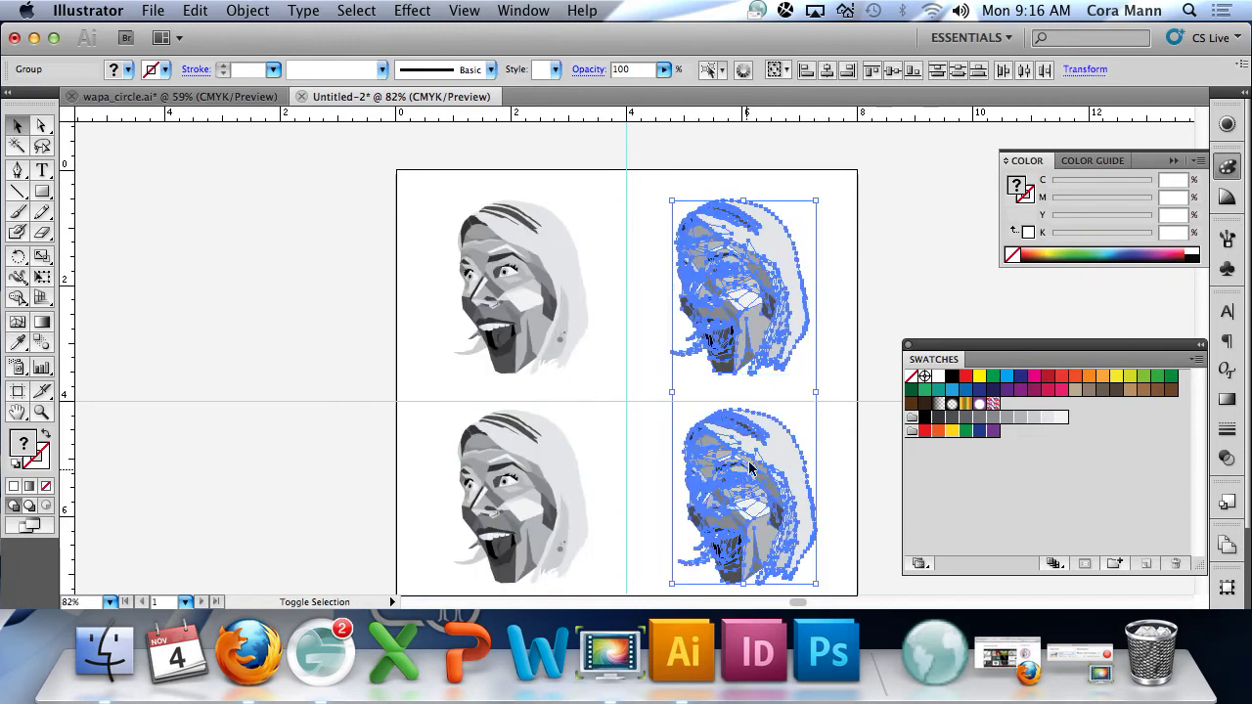
pyautogui.click(833, 72)
pyautogui.click(919, 253)
# - Select all four portraits and group them
pyautogui.click(518, 284)
pyautogui.keyDown('shift'); pyautogui.click(732, 291); pyautogui.keyUp('shift')
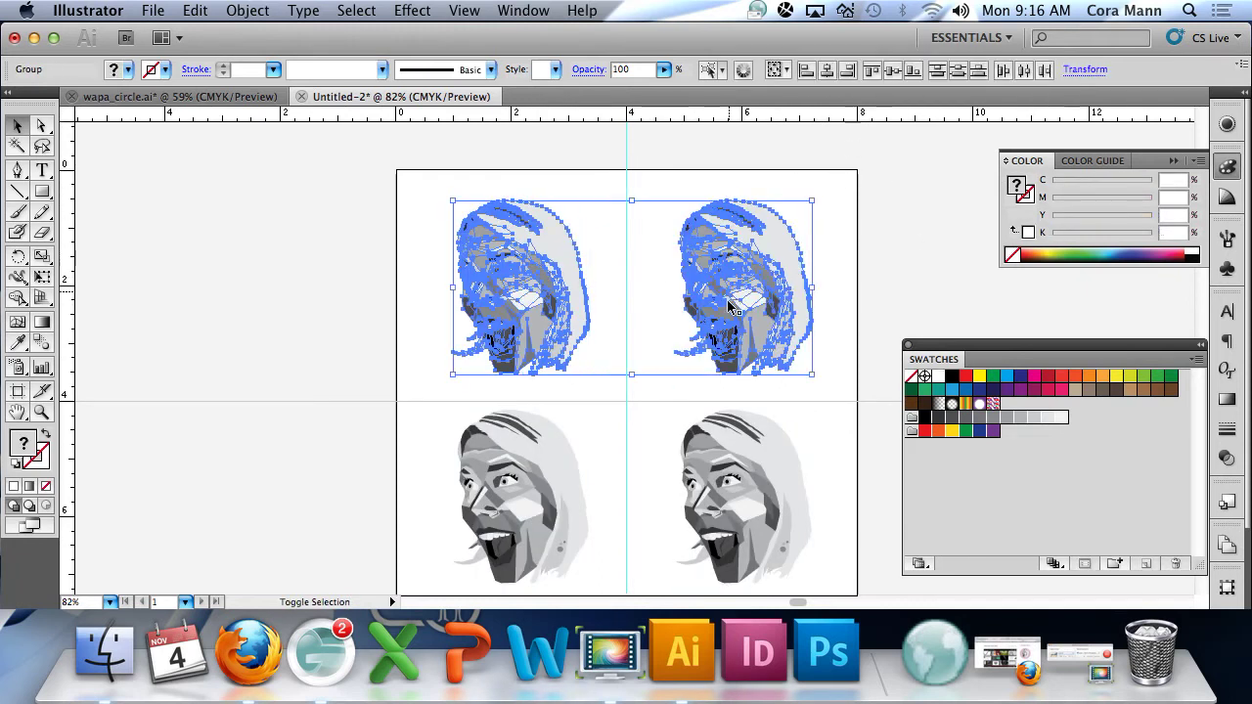
pyautogui.keyDown('shift'); pyautogui.click(743, 488); pyautogui.keyUp('shift')
pyautogui.keyDown('shift'); pyautogui.click(506, 498); pyautogui.keyUp('shift')
pyautogui.press('super+g')
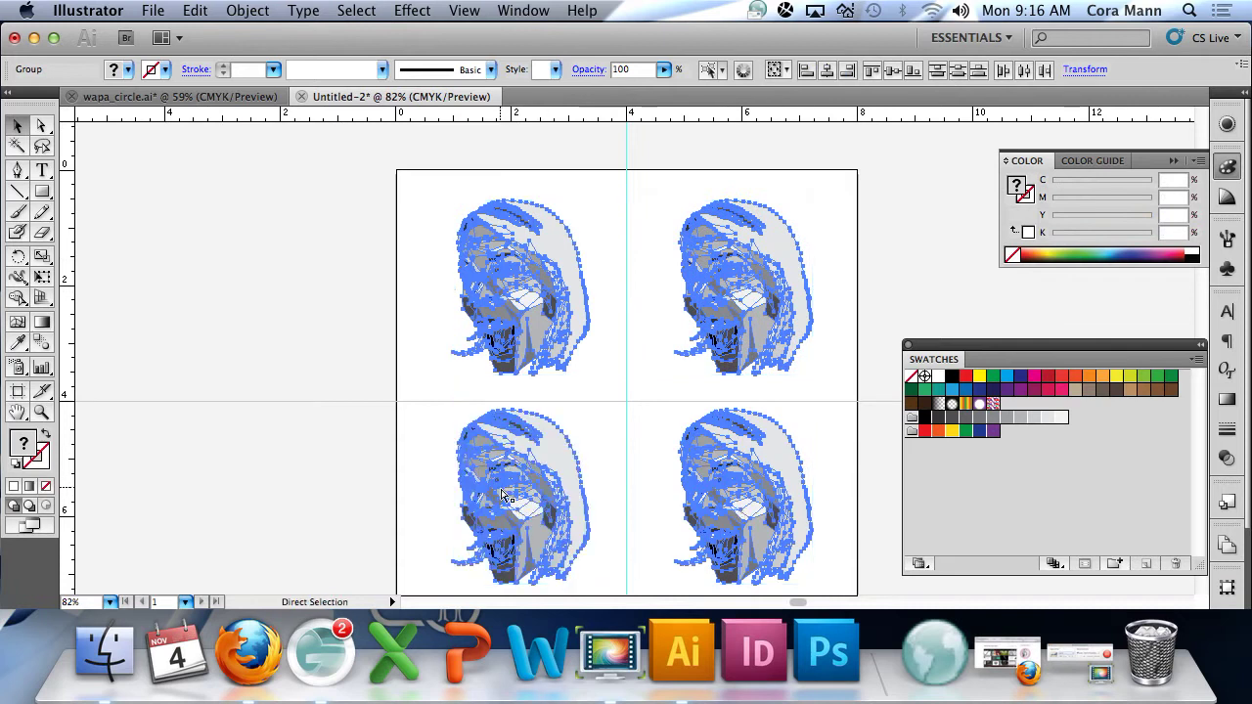
# - Set alignment relative to the artboard and center the portrait group on it horizontally and vertically
pyautogui.click(782, 70)
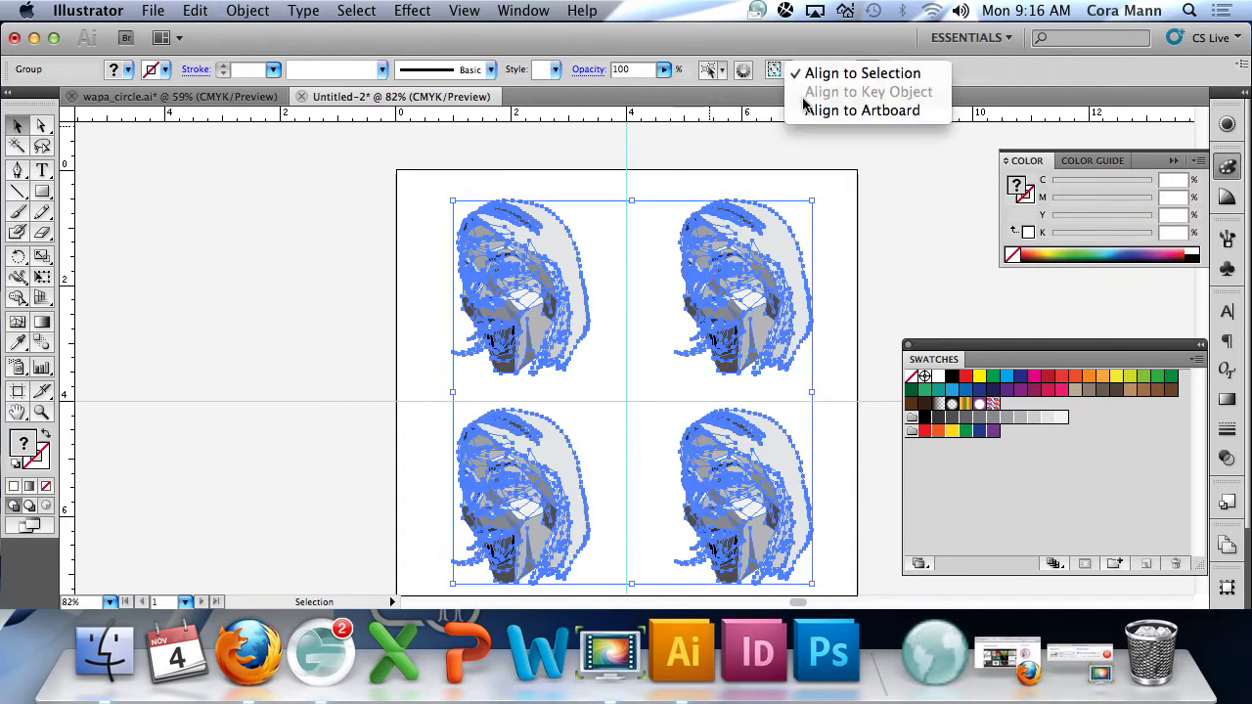
pyautogui.click(822, 110)
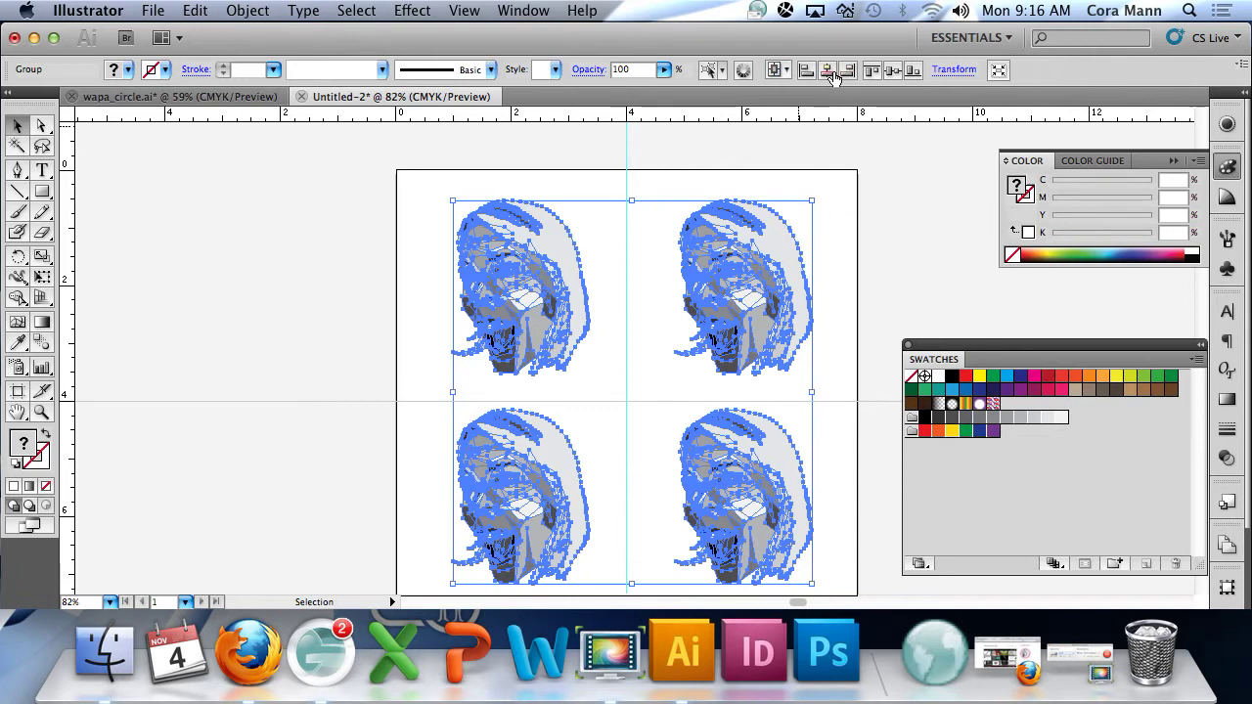
pyautogui.click(827, 70)
pyautogui.click(911, 230)
pyautogui.scroll(-2, 911, 235)
pyautogui.scroll(-1, 911, 238)
pyautogui.scroll(1, 911, 231)
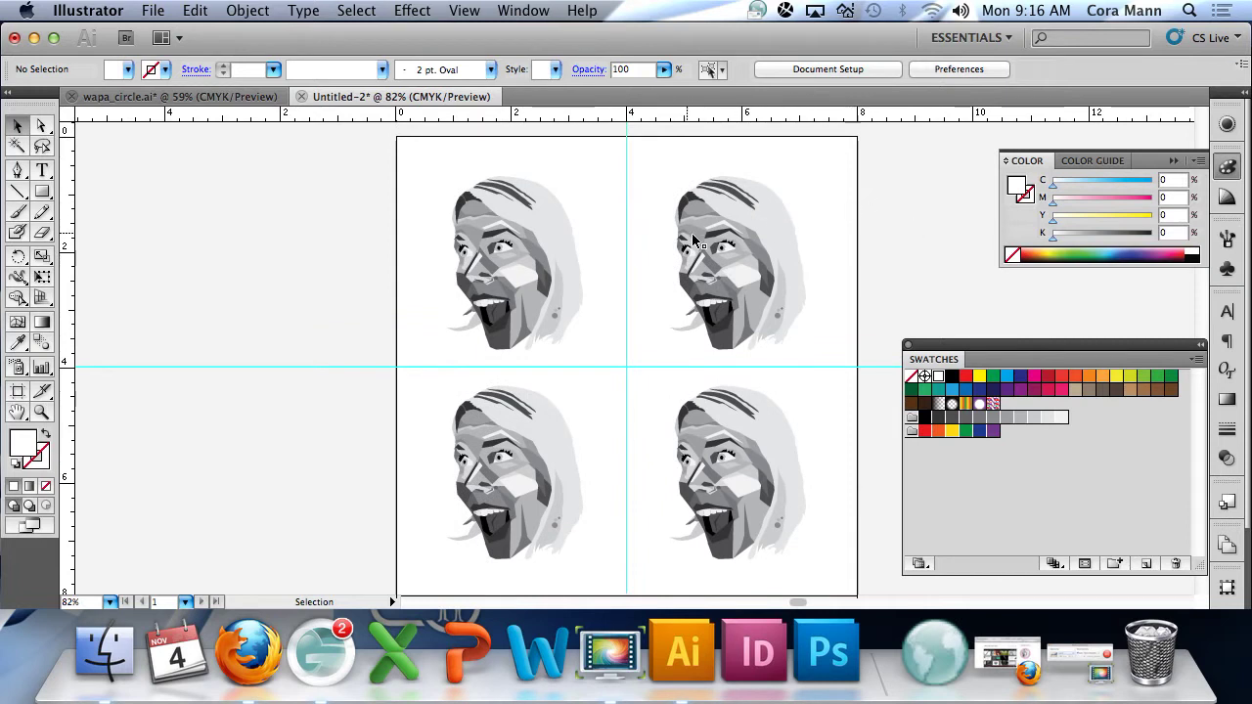
# - Ungroup the set of four portraits and select each one in turn to check that they are separate
pyautogui.moveTo(352, 127); pyautogui.dragTo(555, 259)
pyautogui.click(247, 11)
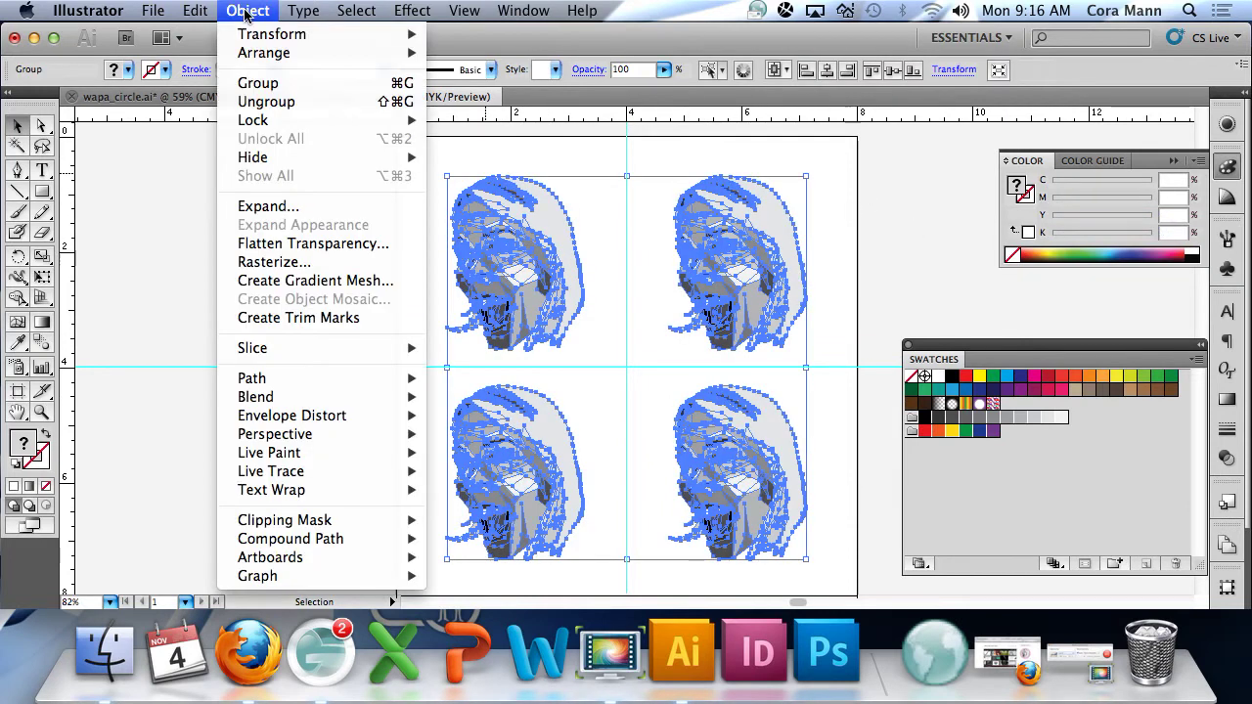
pyautogui.click(264, 105)
pyautogui.click(259, 176)
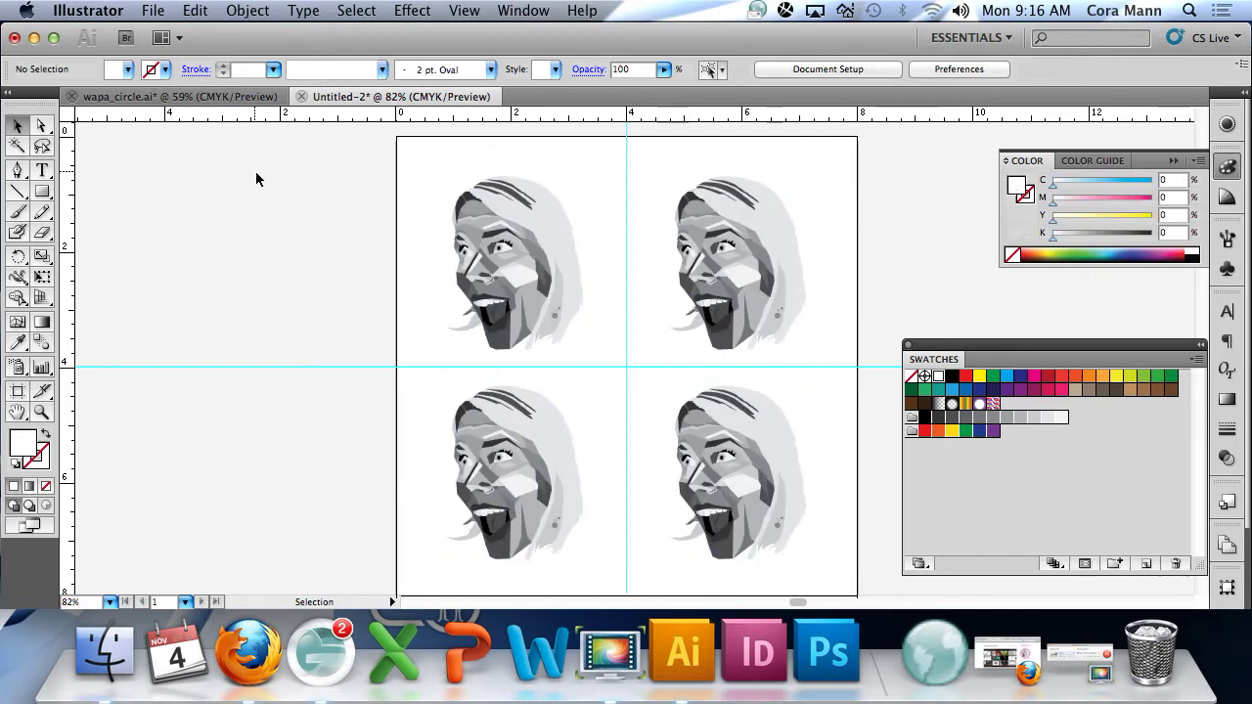
pyautogui.click(540, 280)
pyautogui.click(721, 265)
pyautogui.click(492, 447)
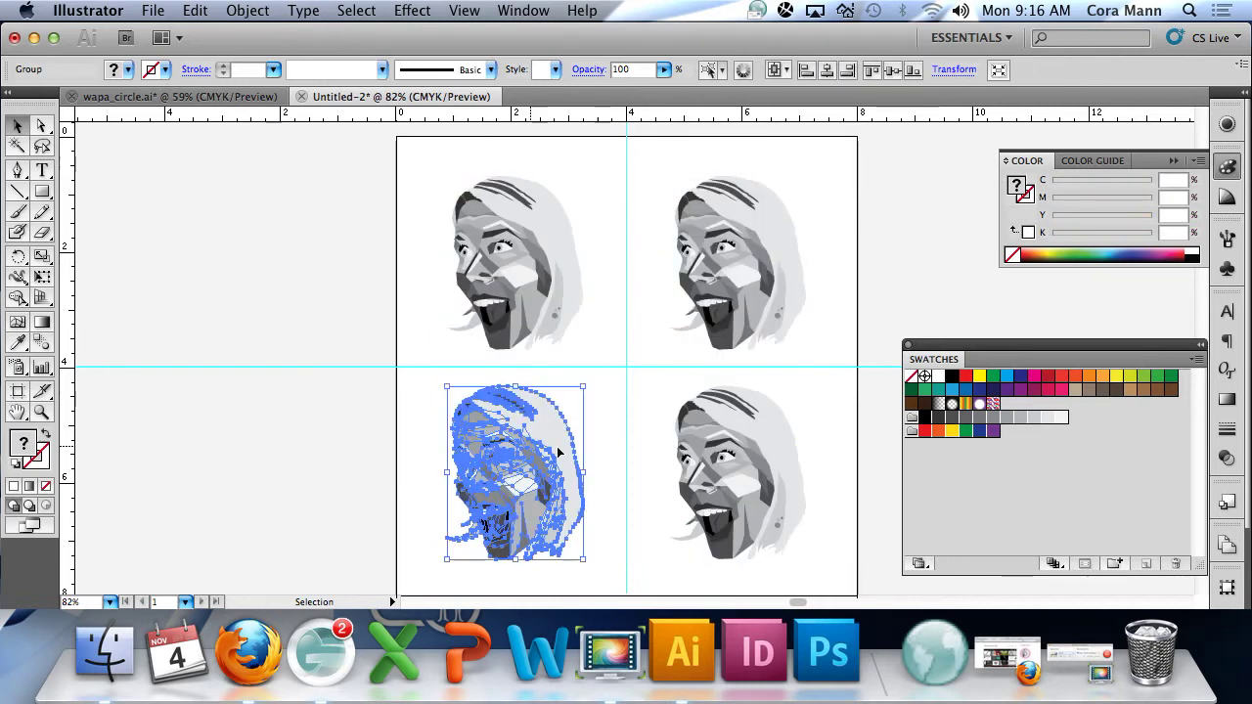
pyautogui.click(725, 449)
# - Start recoloring the upper-left portrait with the 1 color job preset, using no color library
pyautogui.click(513, 198)
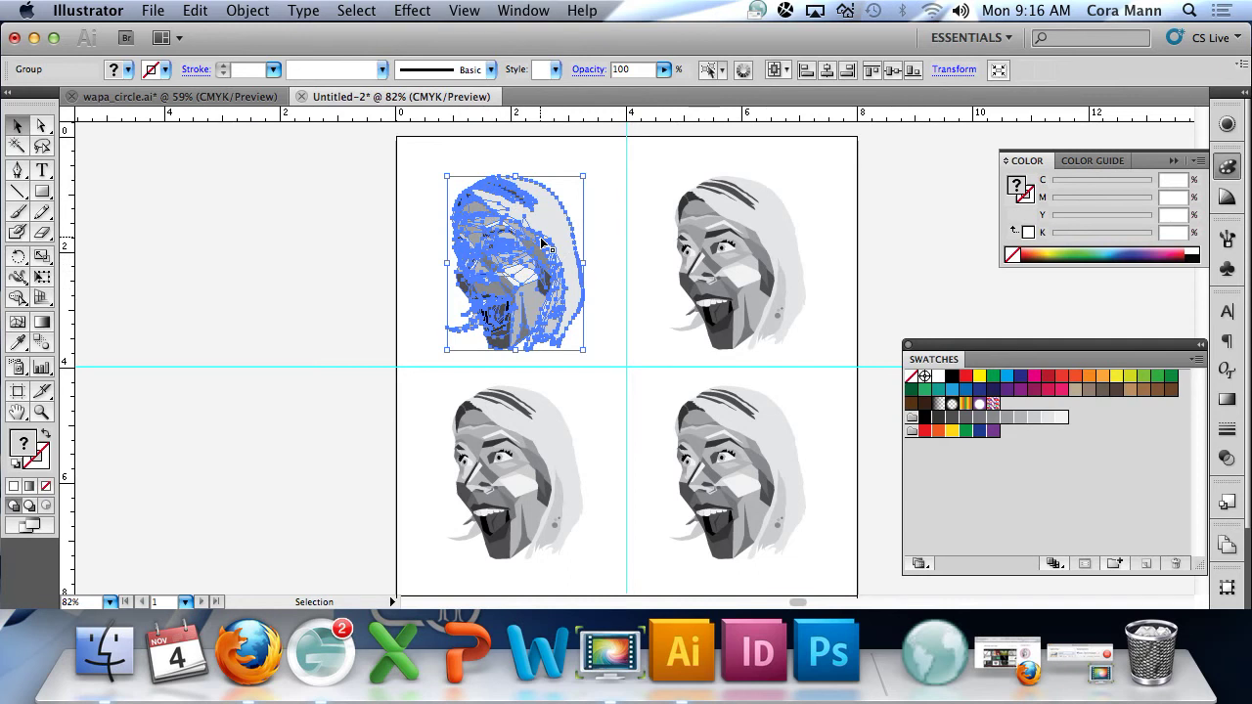
pyautogui.click(199, 13)
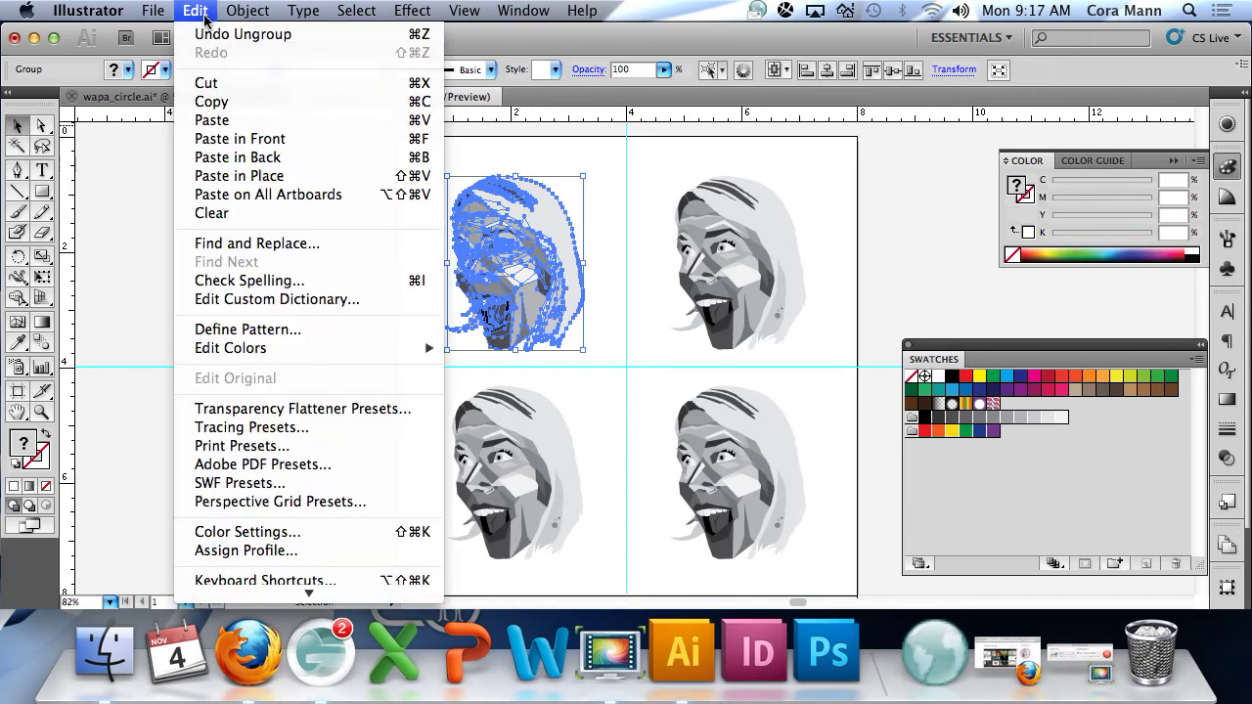
pyautogui.moveTo(243, 352)
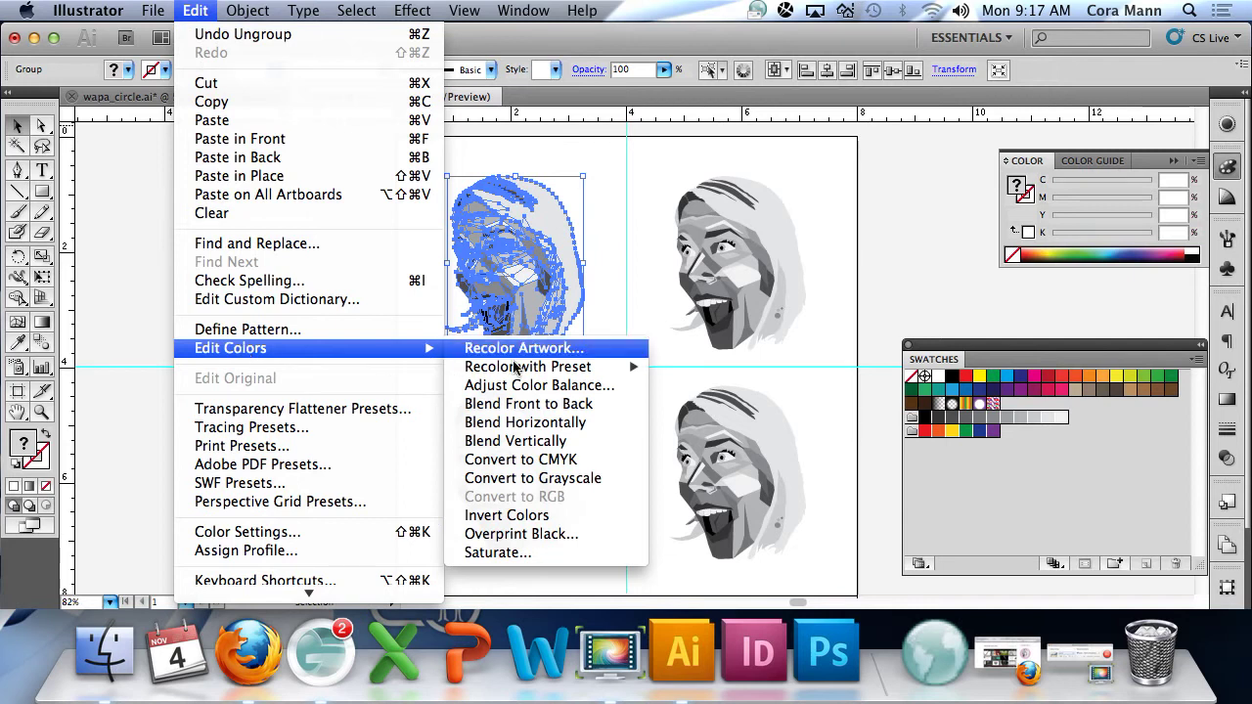
pyautogui.moveTo(513, 373)
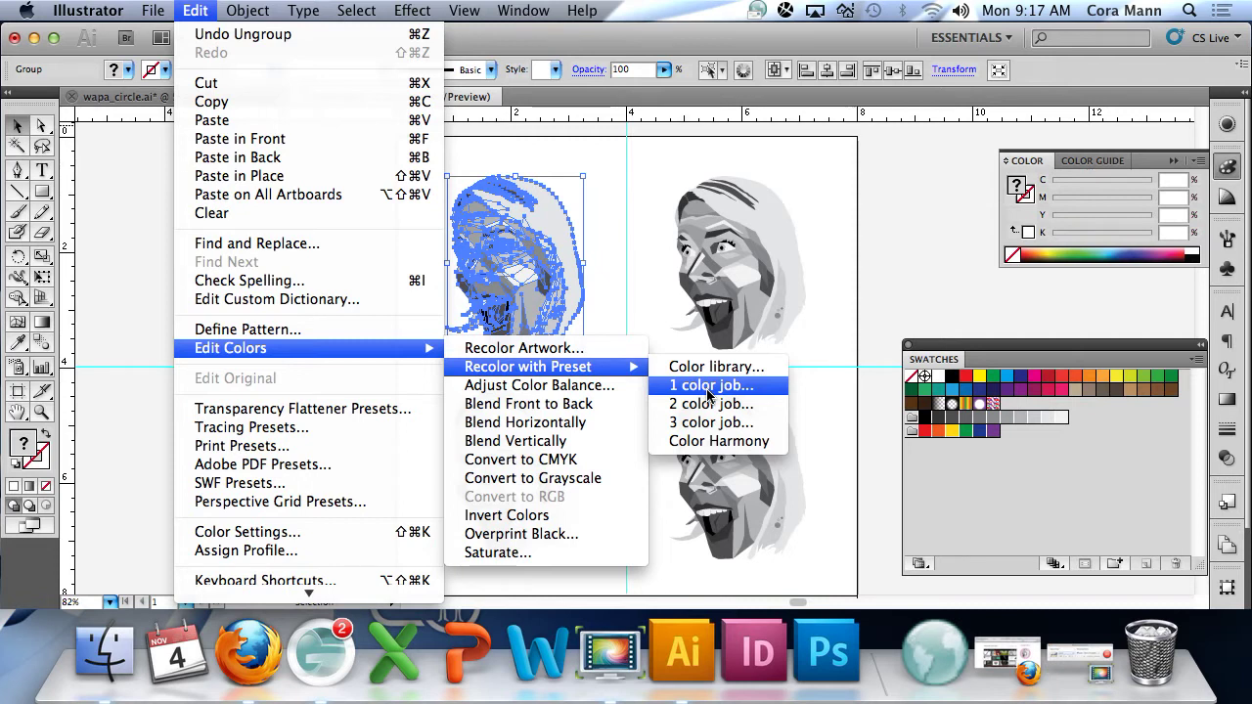
pyautogui.click(708, 385)
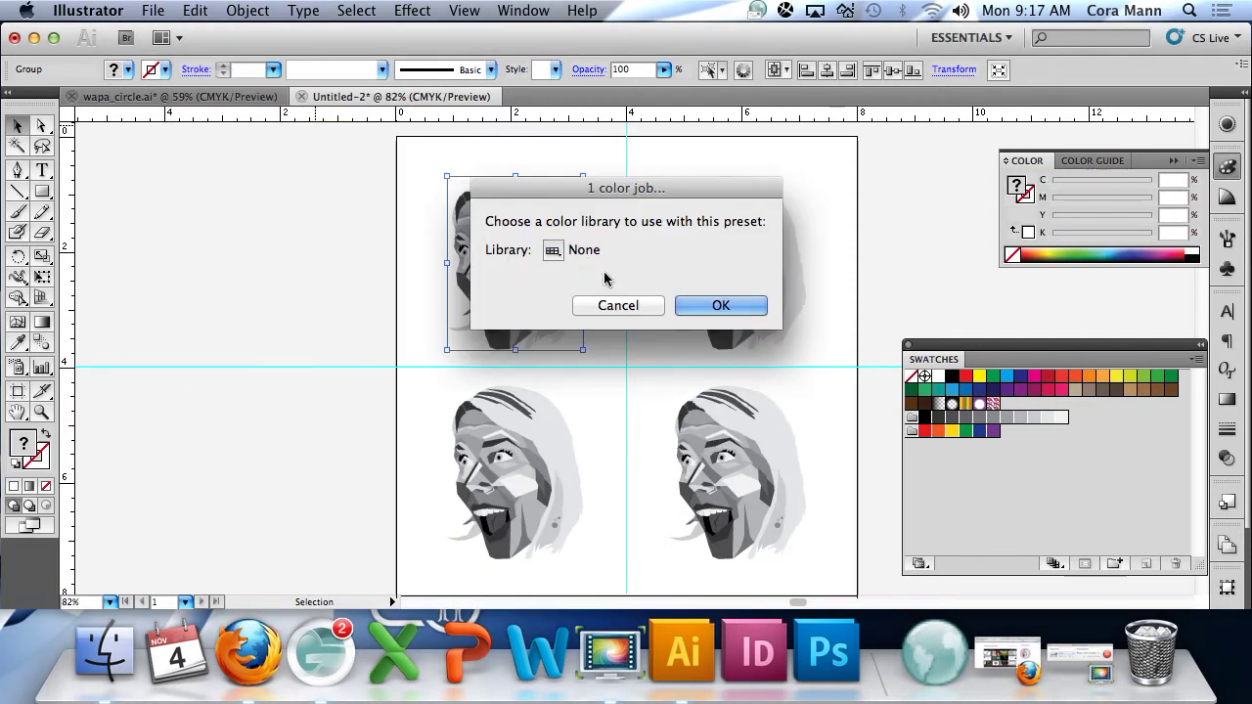
pyautogui.click(765, 309)
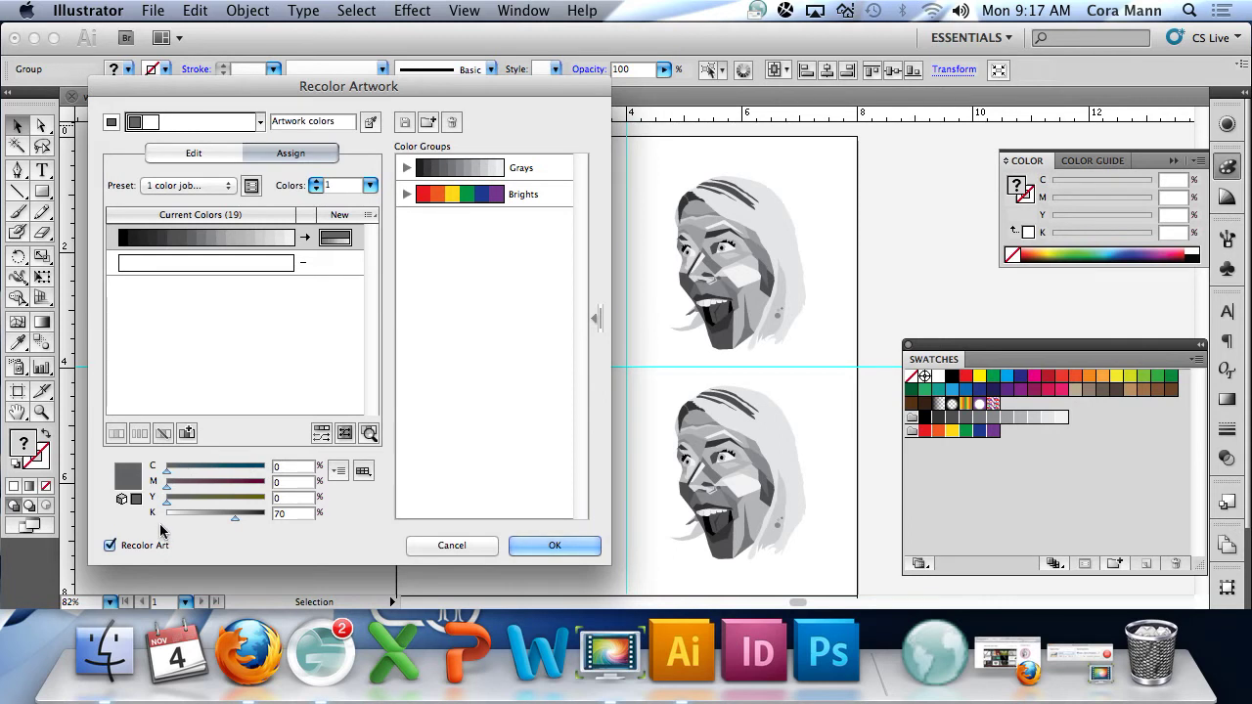
# - Recolor the upper-left portrait in pure cyan with C 100 and K 0, apply it and deselect the portrait
pyautogui.click(342, 476)
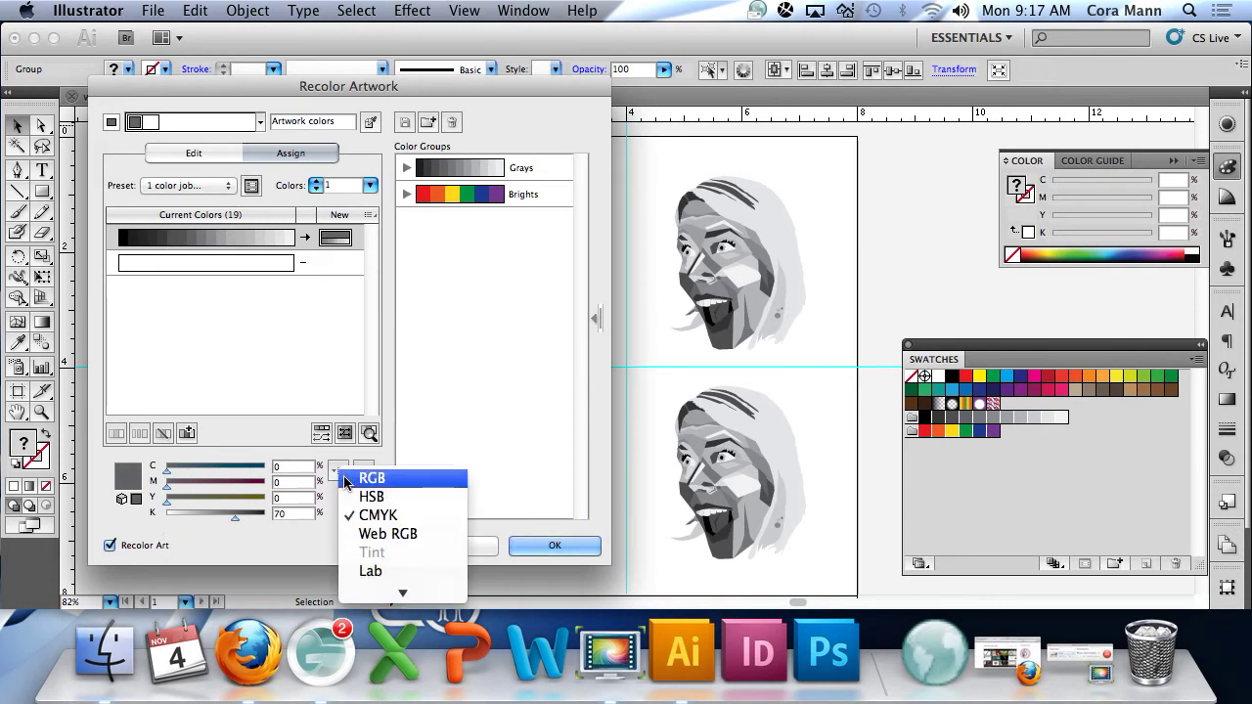
pyautogui.click(293, 466)
pyautogui.write('100')
pyautogui.press('Tab')
pyautogui.press('Tab')
pyautogui.press('Tab')
pyautogui.write('0')
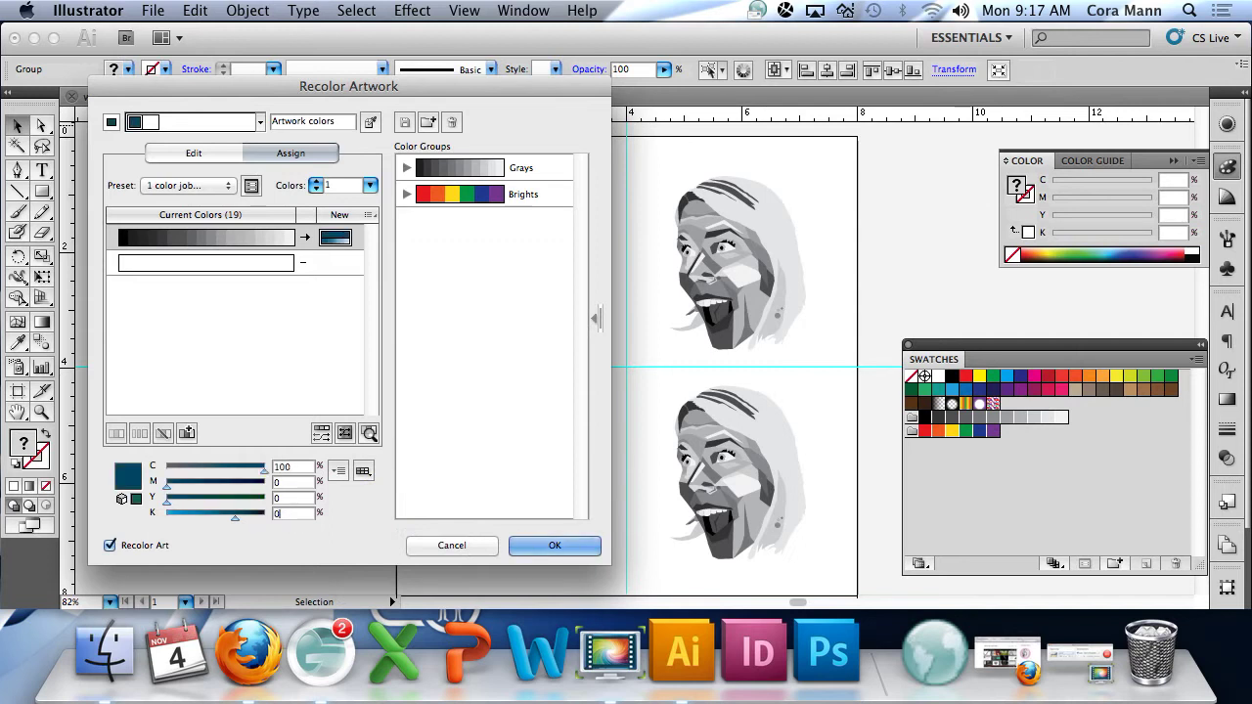
pyautogui.click(547, 546)
pyautogui.click(448, 262)
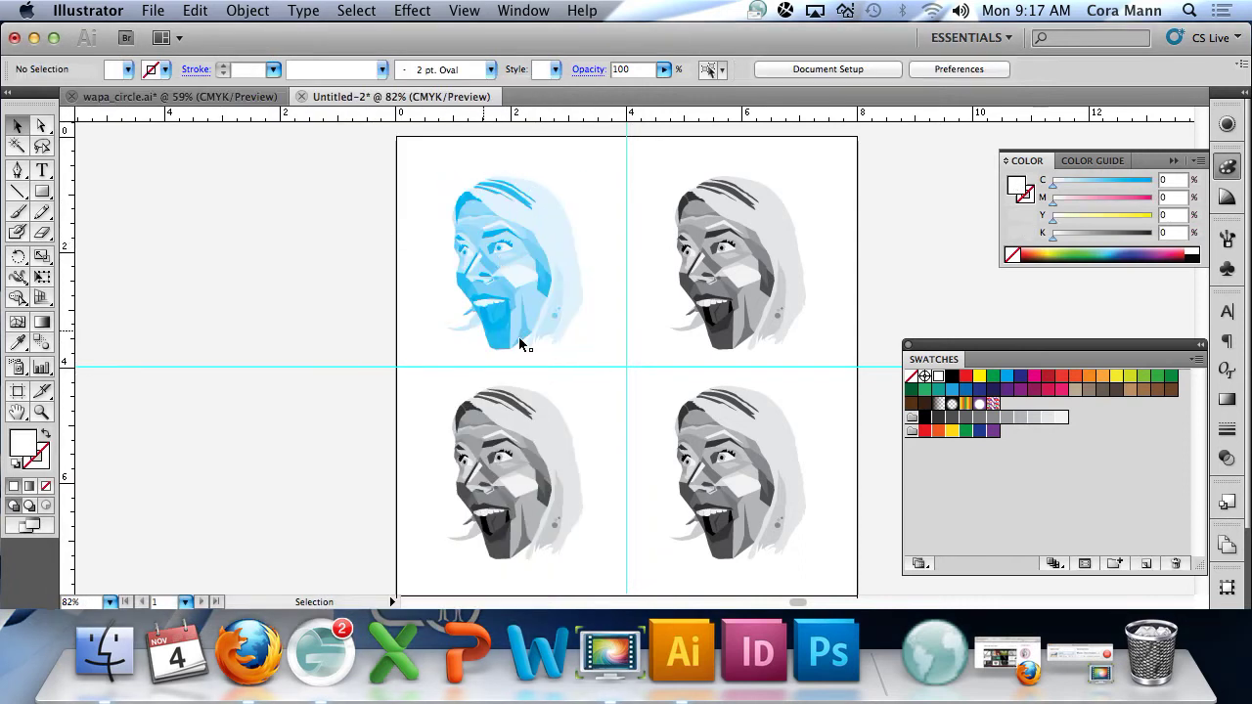
# - Start recoloring the upper-right portrait with the 1 color job preset and library None
pyautogui.click(740, 277)
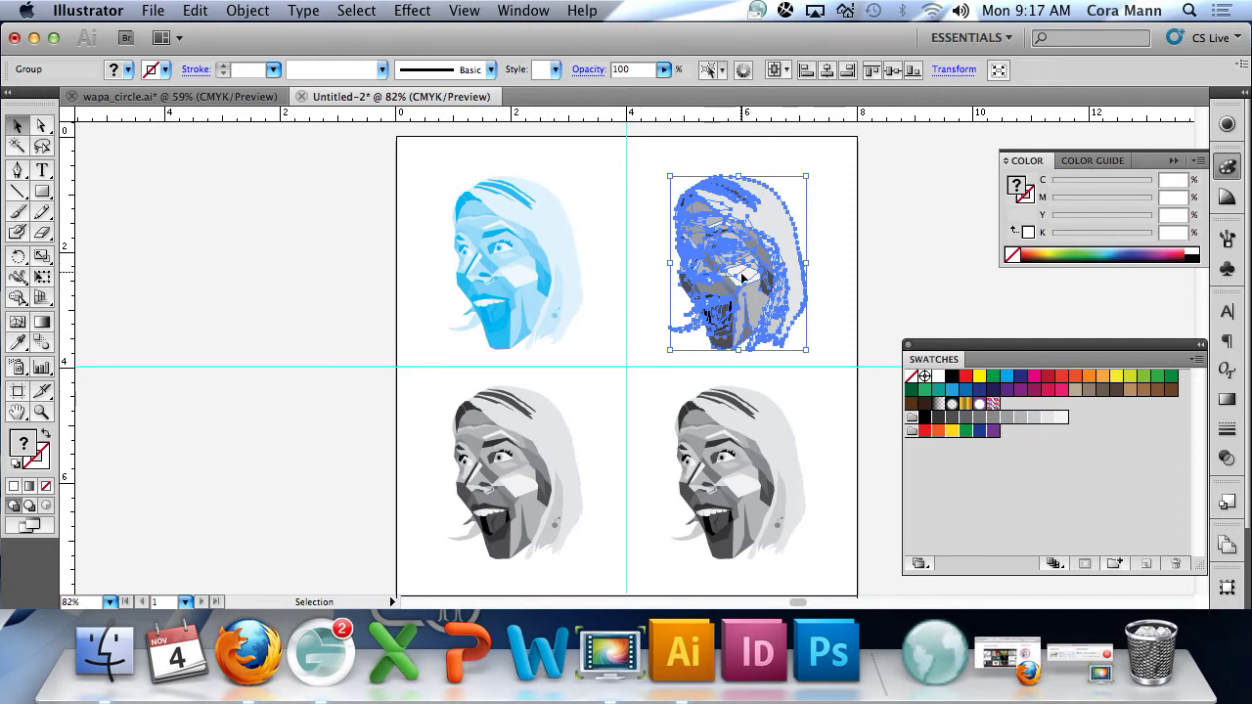
pyautogui.click(197, 11)
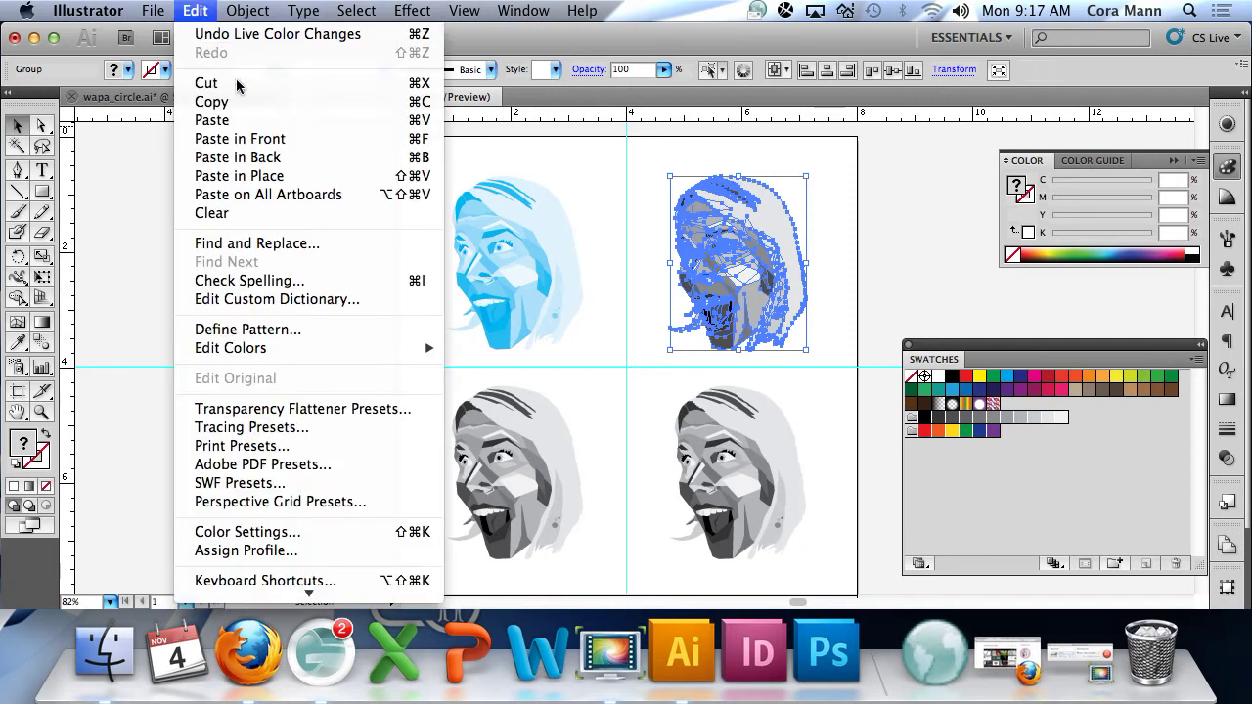
pyautogui.moveTo(296, 355)
pyautogui.moveTo(497, 372)
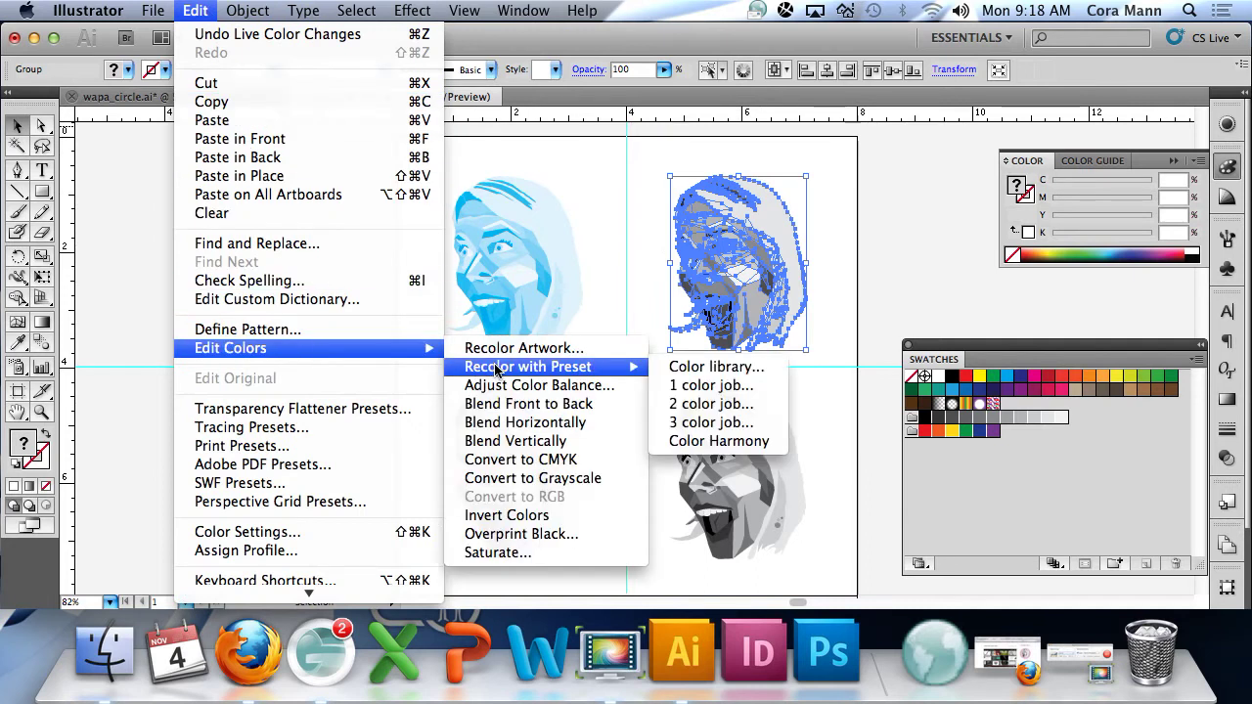
pyautogui.click(717, 389)
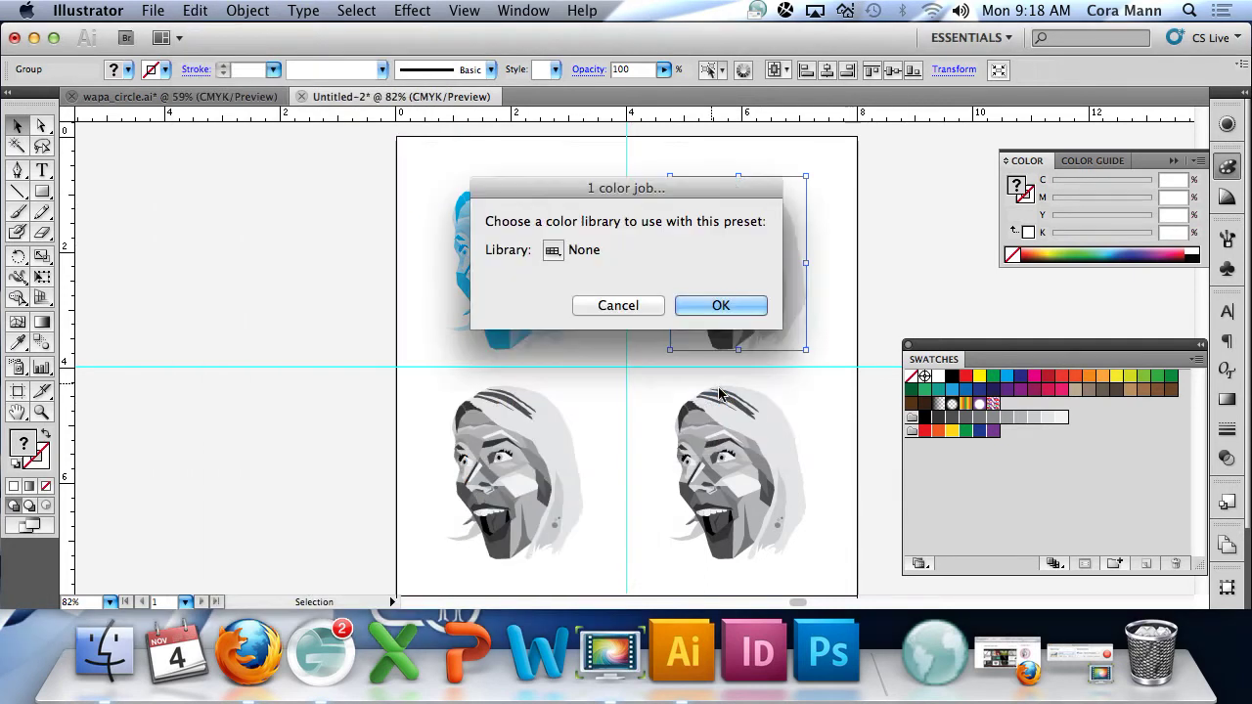
pyautogui.click(721, 310)
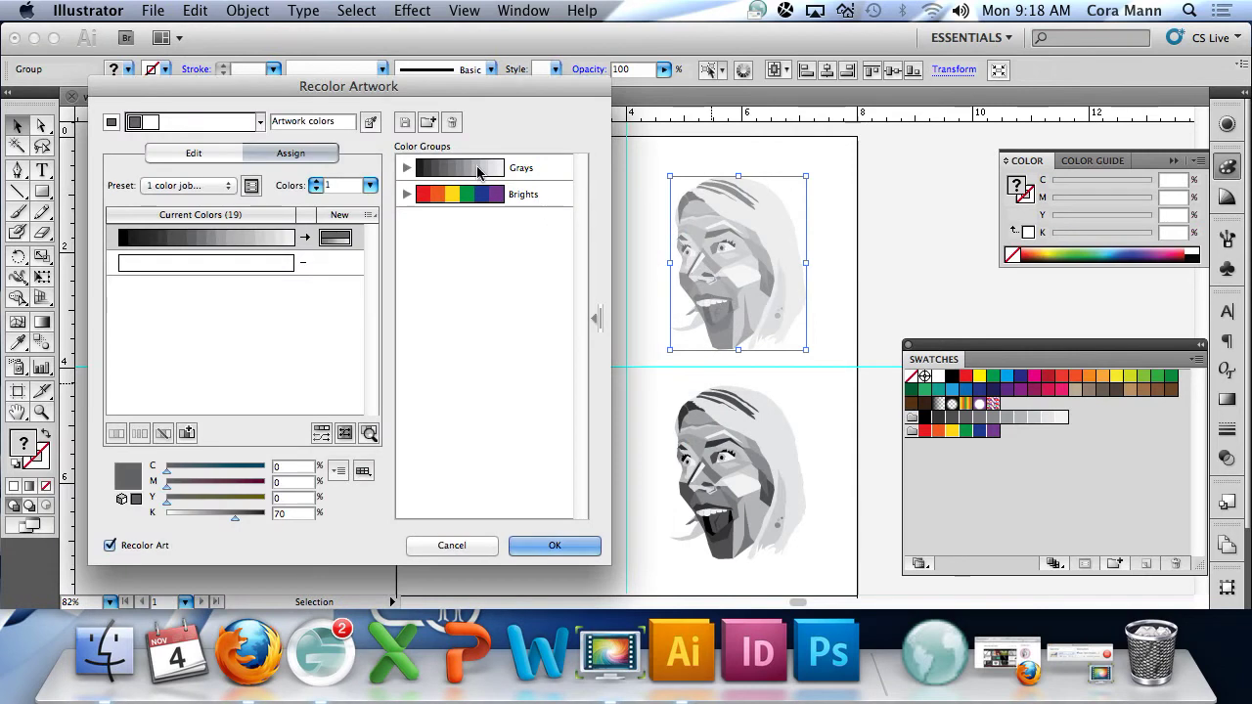
# - Set the upper-right portrait's new color to M 100 and K 0 and apply the recoloring
pyautogui.doubleClick(276, 482)
pyautogui.write('100')
pyautogui.press('Tab')
pyautogui.press('Tab')
pyautogui.write('0')
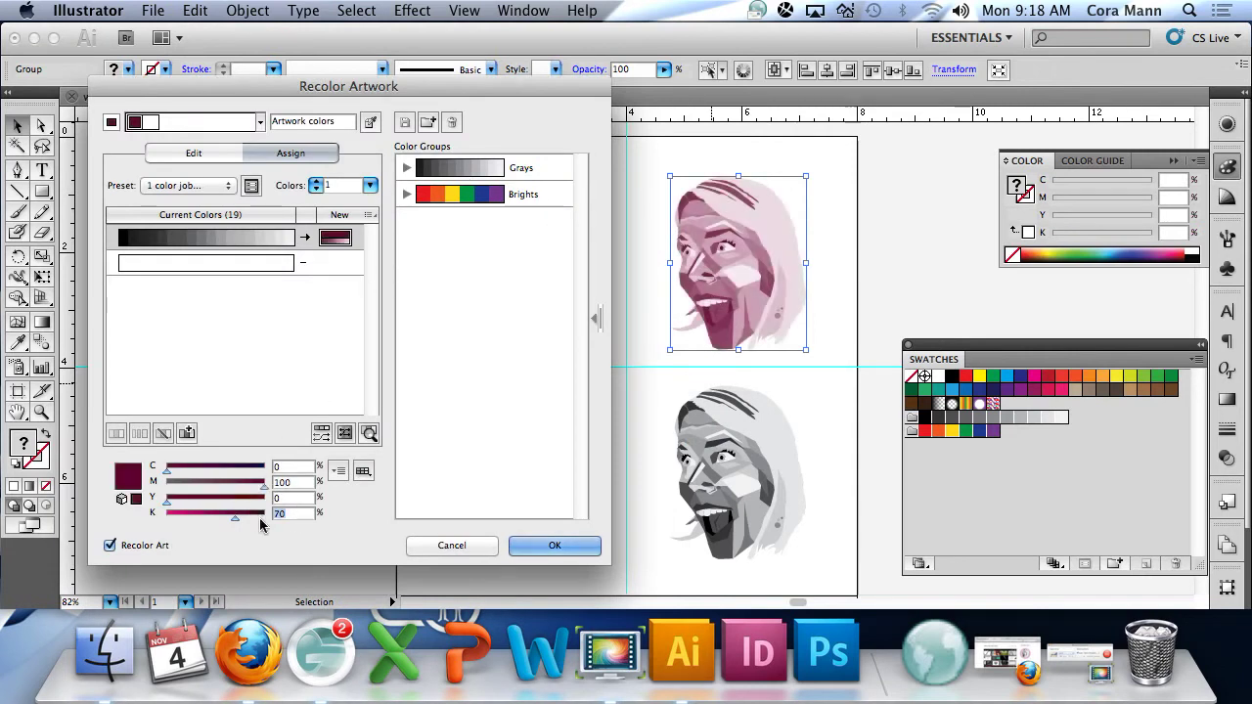
pyautogui.click(550, 545)
# - Select the lower-left portrait and start recoloring it with the 1 color job preset, without a color library
pyautogui.click(548, 444)
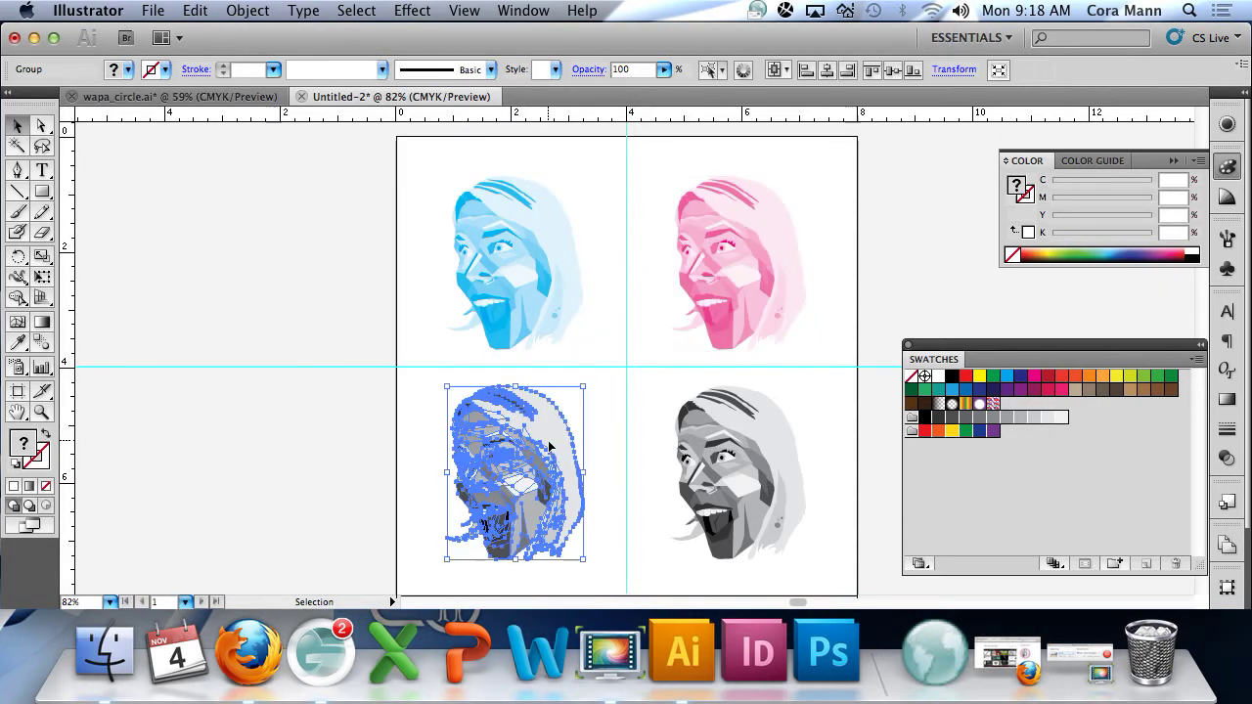
pyautogui.scroll(-1, 237, 268)
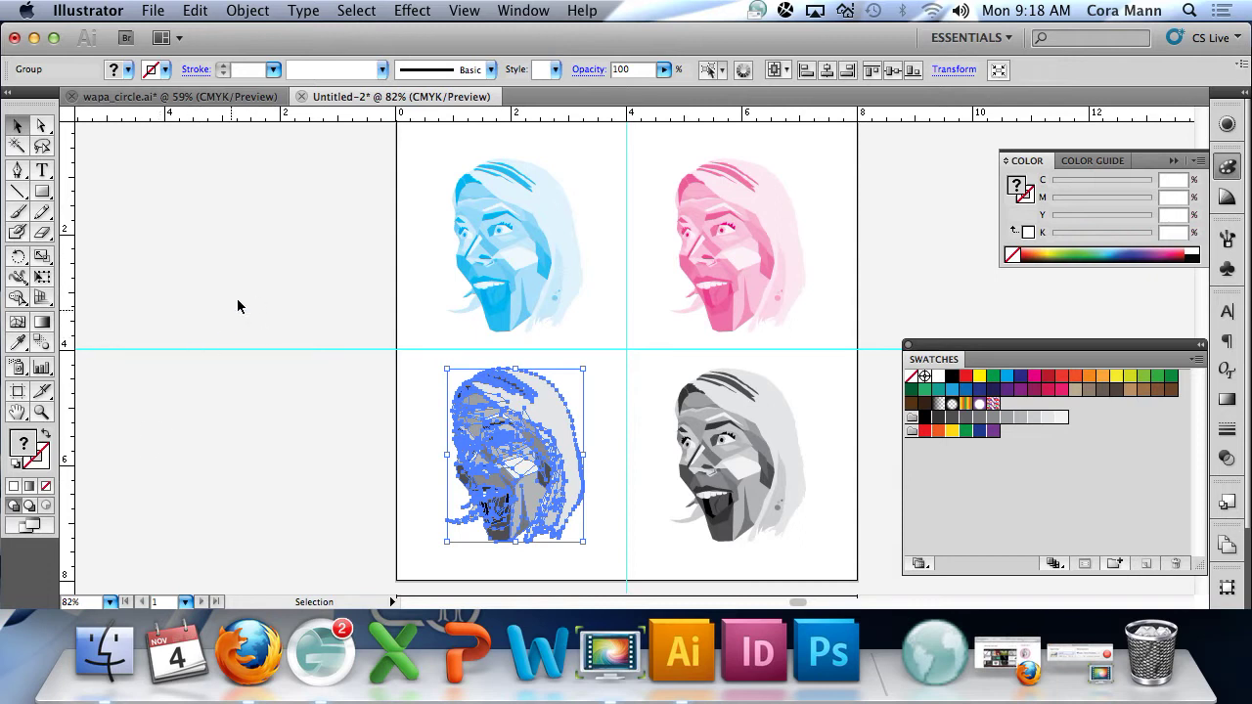
pyautogui.click(247, 10)
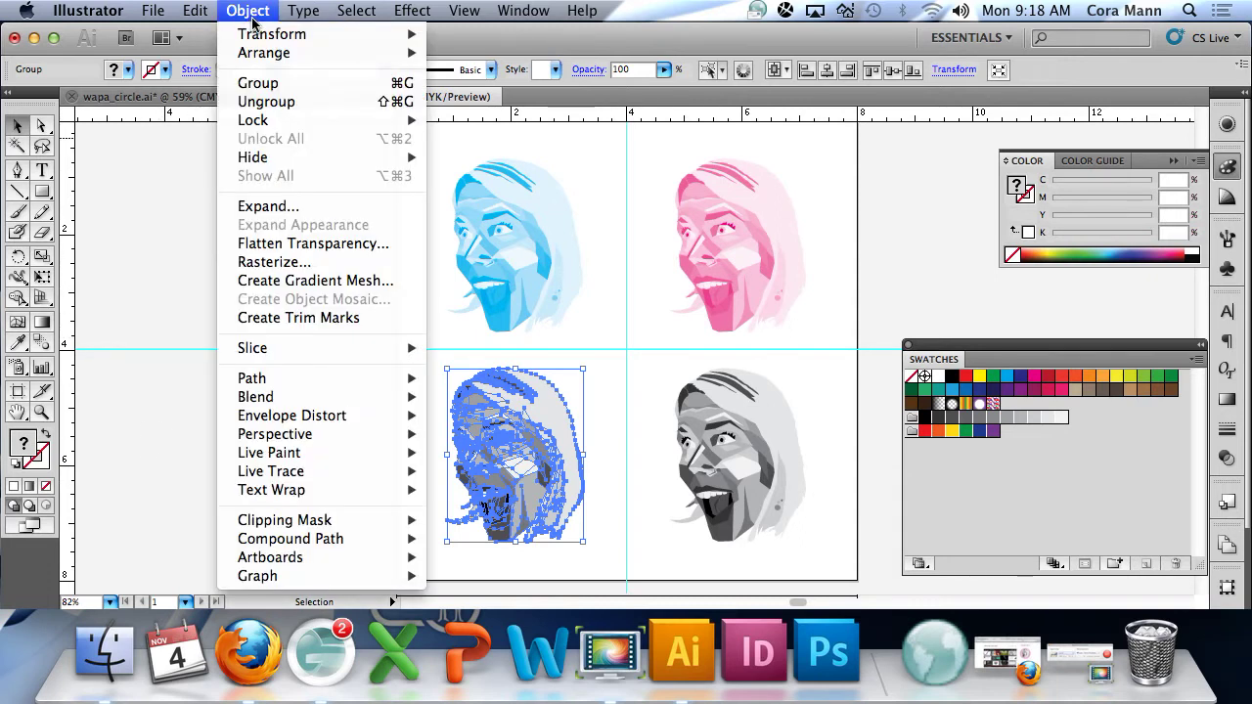
pyautogui.moveTo(214, 19)
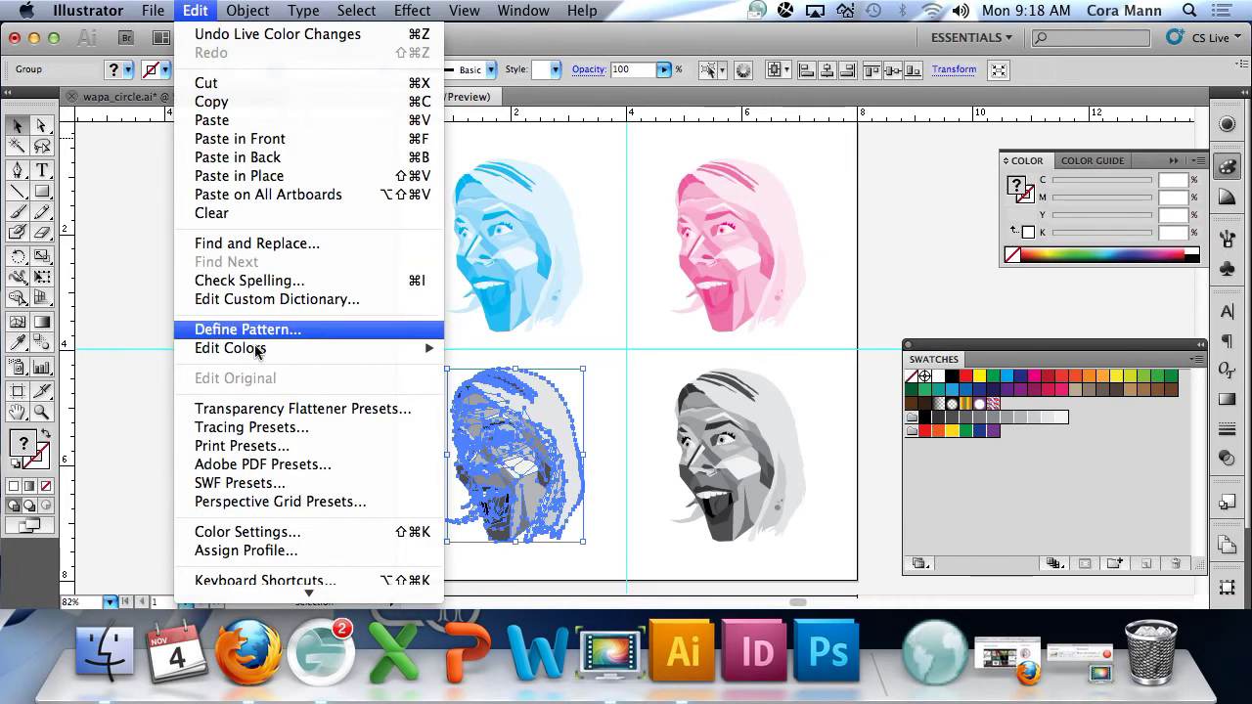
pyautogui.moveTo(262, 350)
pyautogui.moveTo(486, 371)
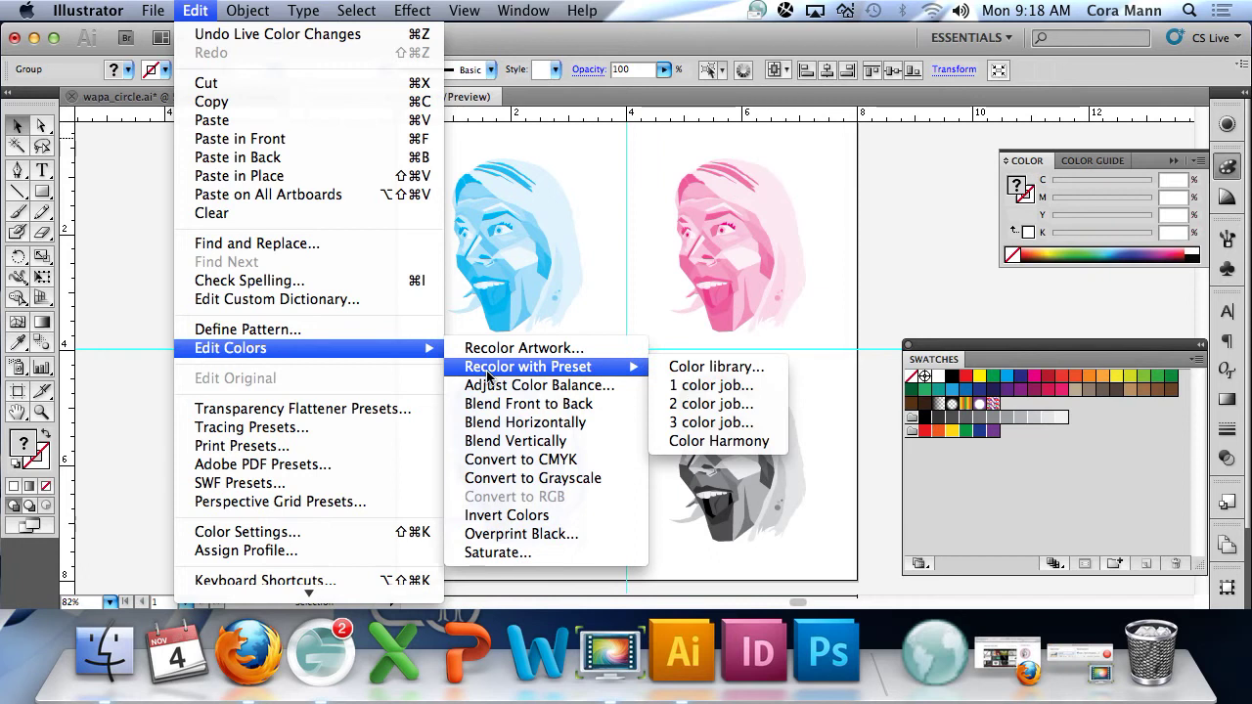
pyautogui.click(719, 385)
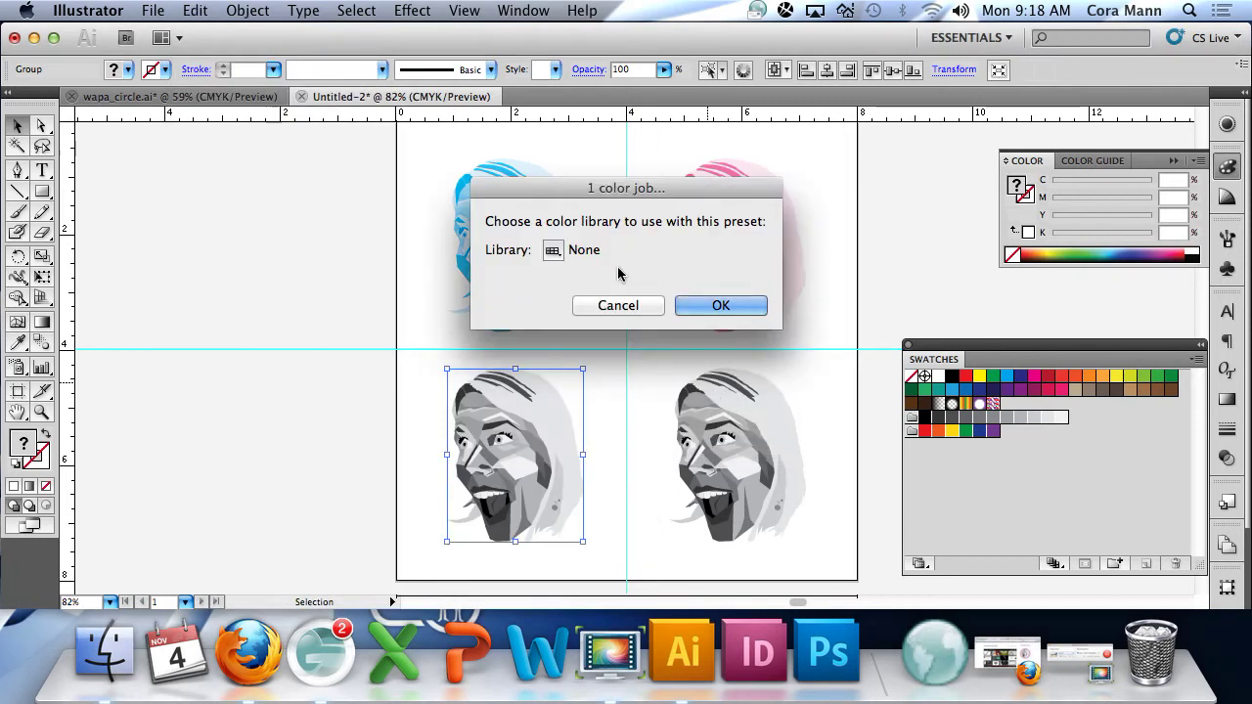
pyautogui.click(711, 306)
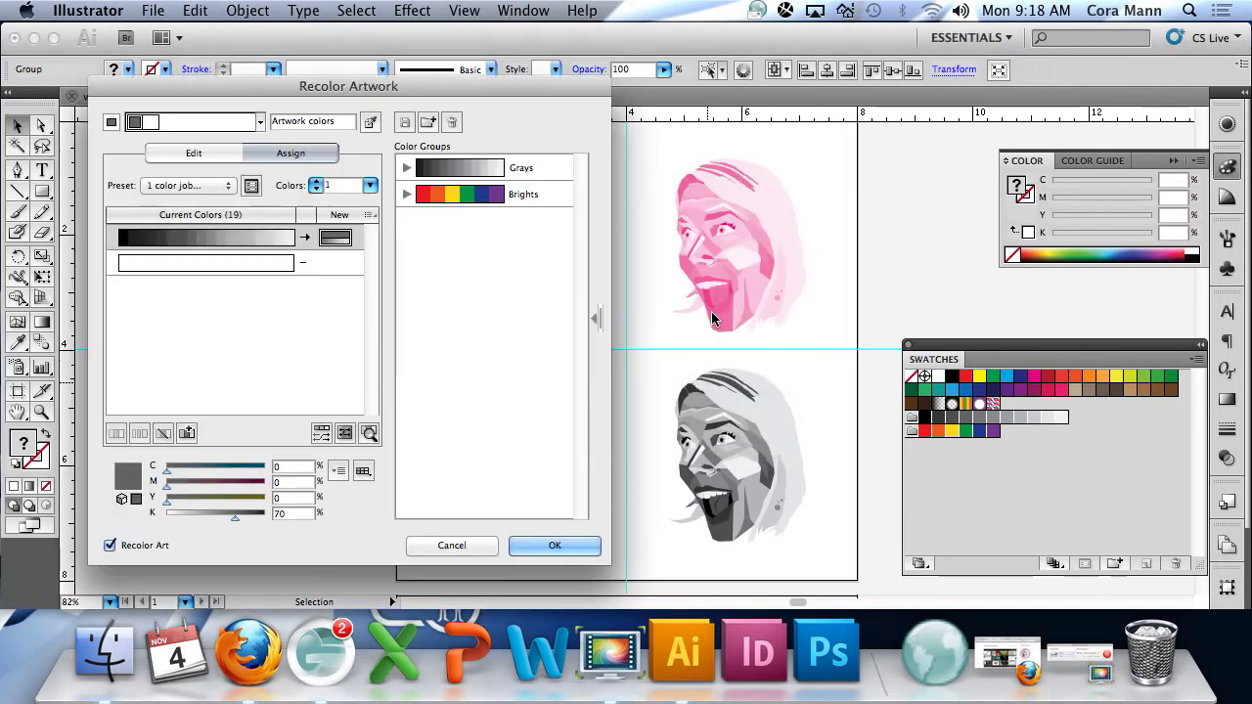
# - Set the lower-left portrait's new color to Y 100 and K 0 and apply the recoloring
pyautogui.doubleClick(290, 497)
pyautogui.write('100')
pyautogui.press('Tab')
pyautogui.write('0')
pyautogui.click(549, 548)
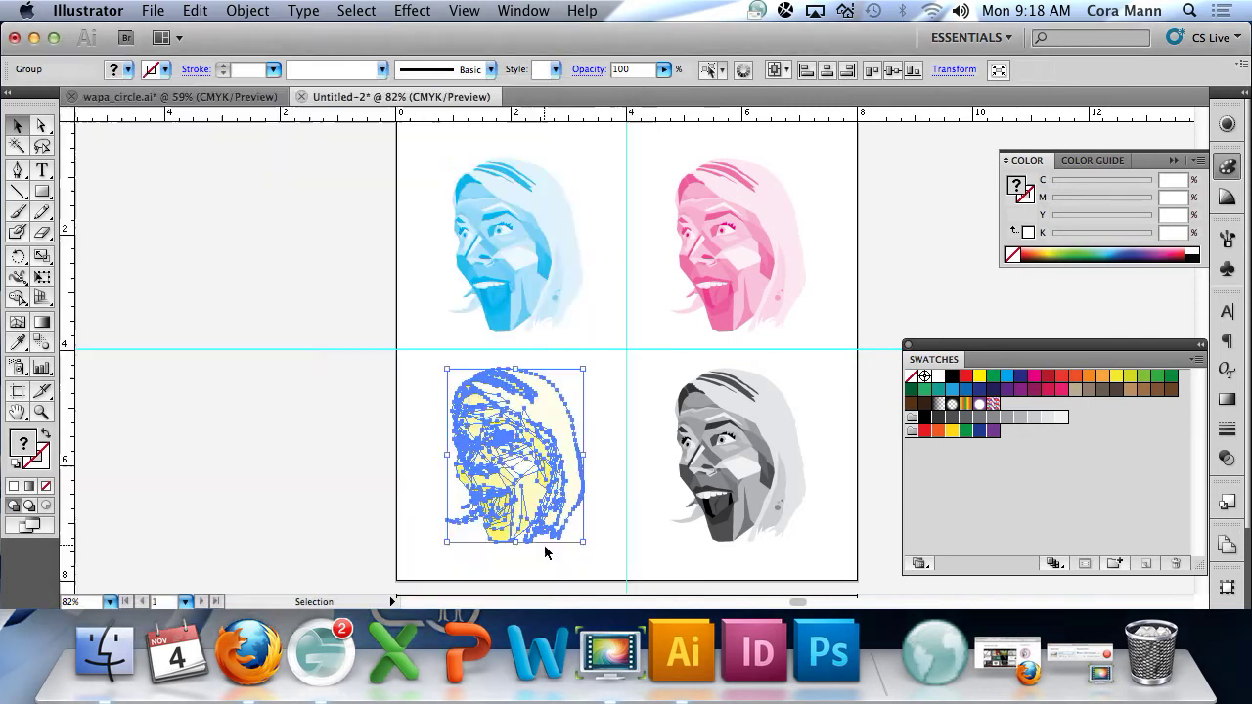
# - Select the lower-right portrait and start recoloring it with the 1 color job preset
pyautogui.click(739, 427)
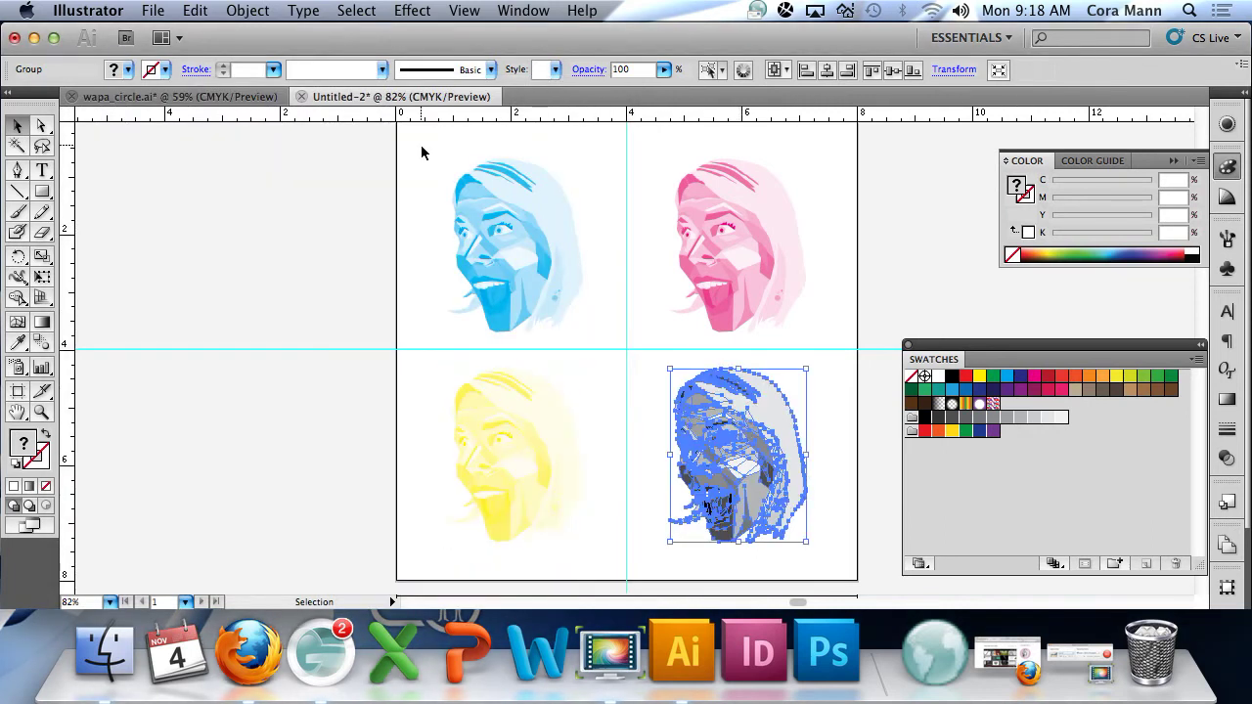
pyautogui.click(247, 11)
pyautogui.moveTo(195, 11)
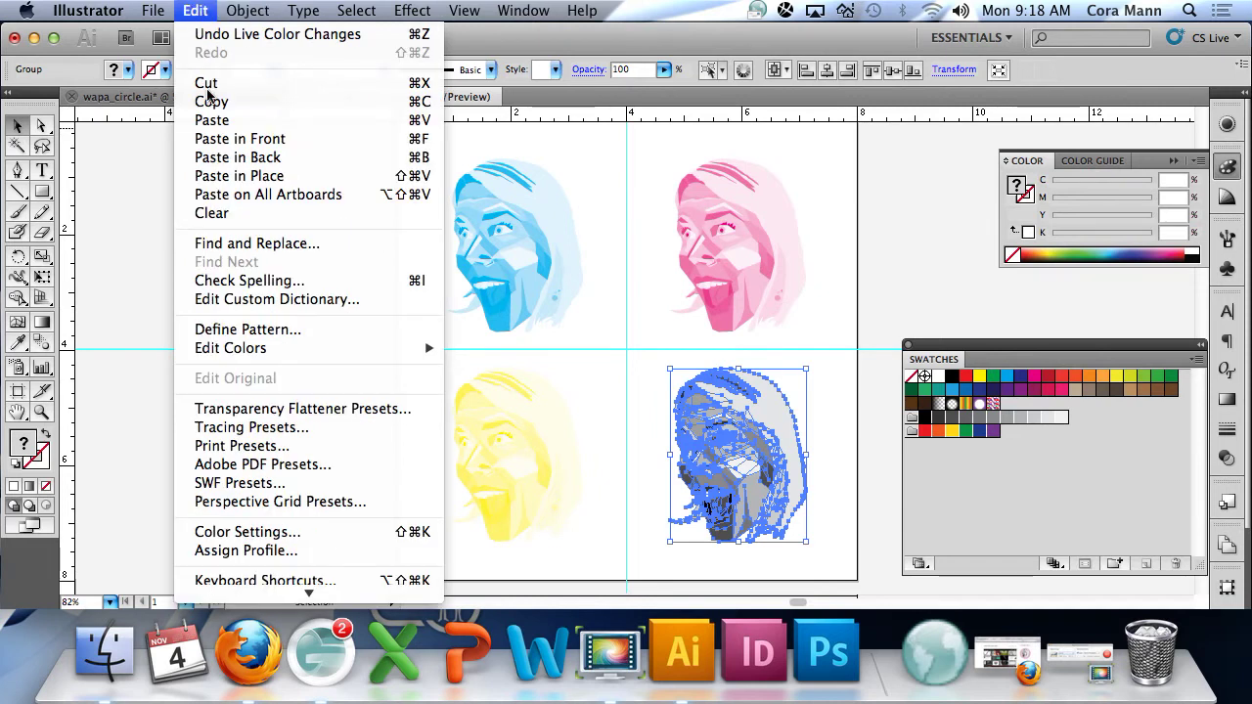
pyautogui.moveTo(258, 350)
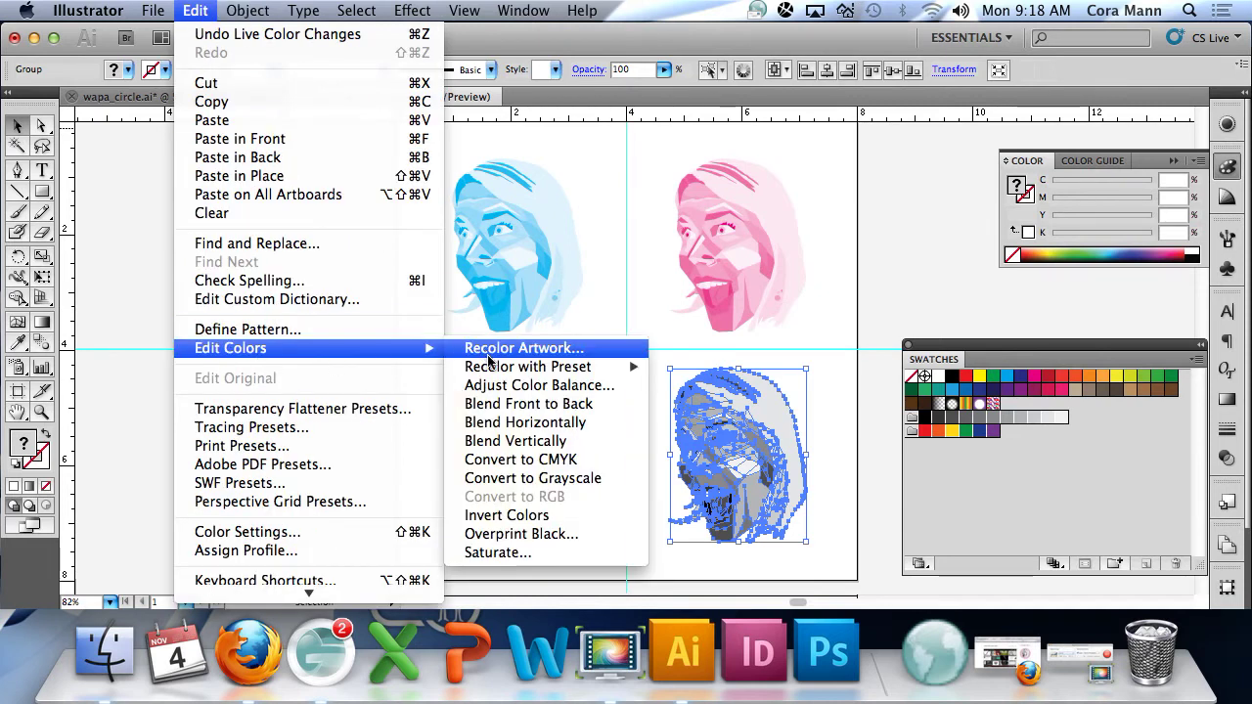
pyautogui.moveTo(489, 364)
pyautogui.click(733, 388)
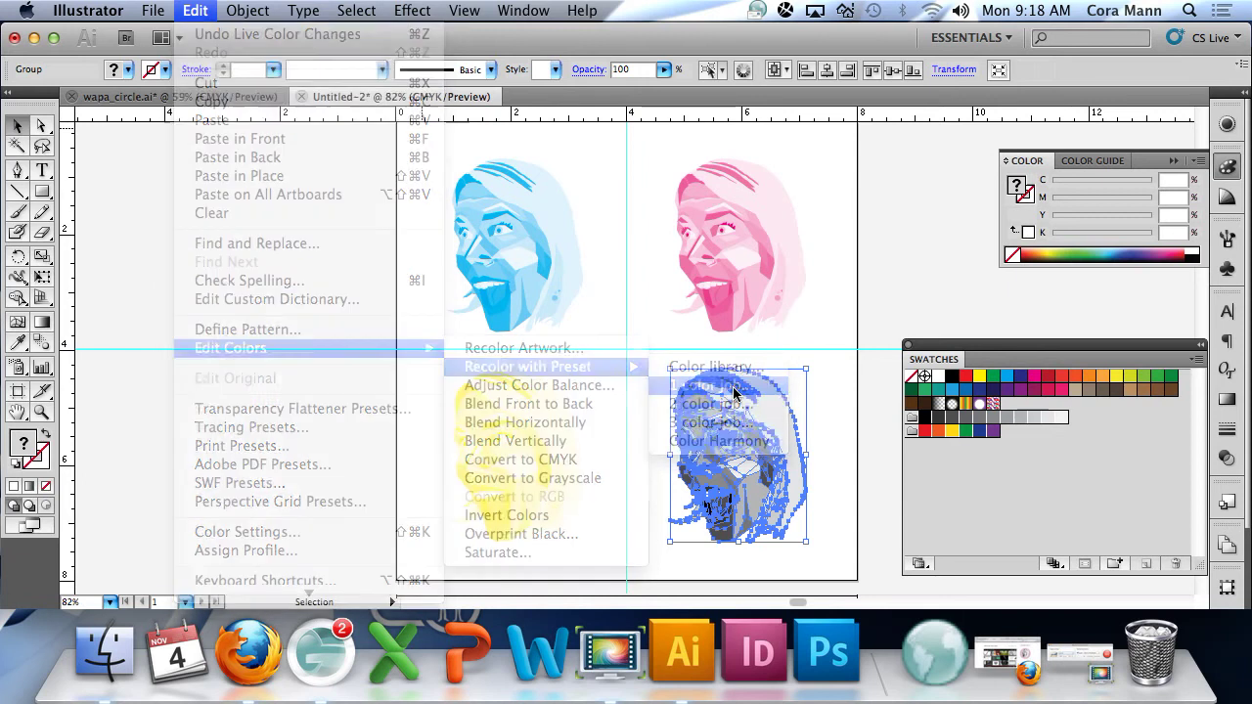
pyautogui.click(721, 303)
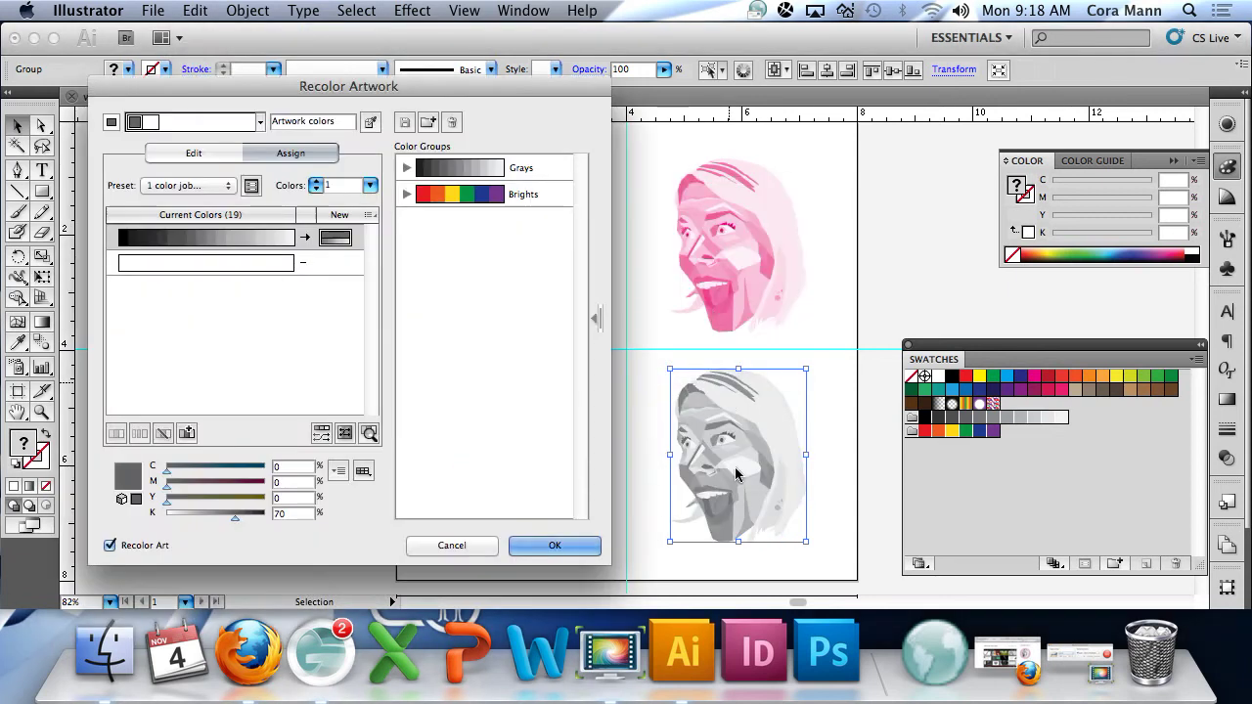
# - Set the lower-right portrait's new color to K 100, apply the recoloring and deselect the portrait
pyautogui.doubleClick(289, 522)
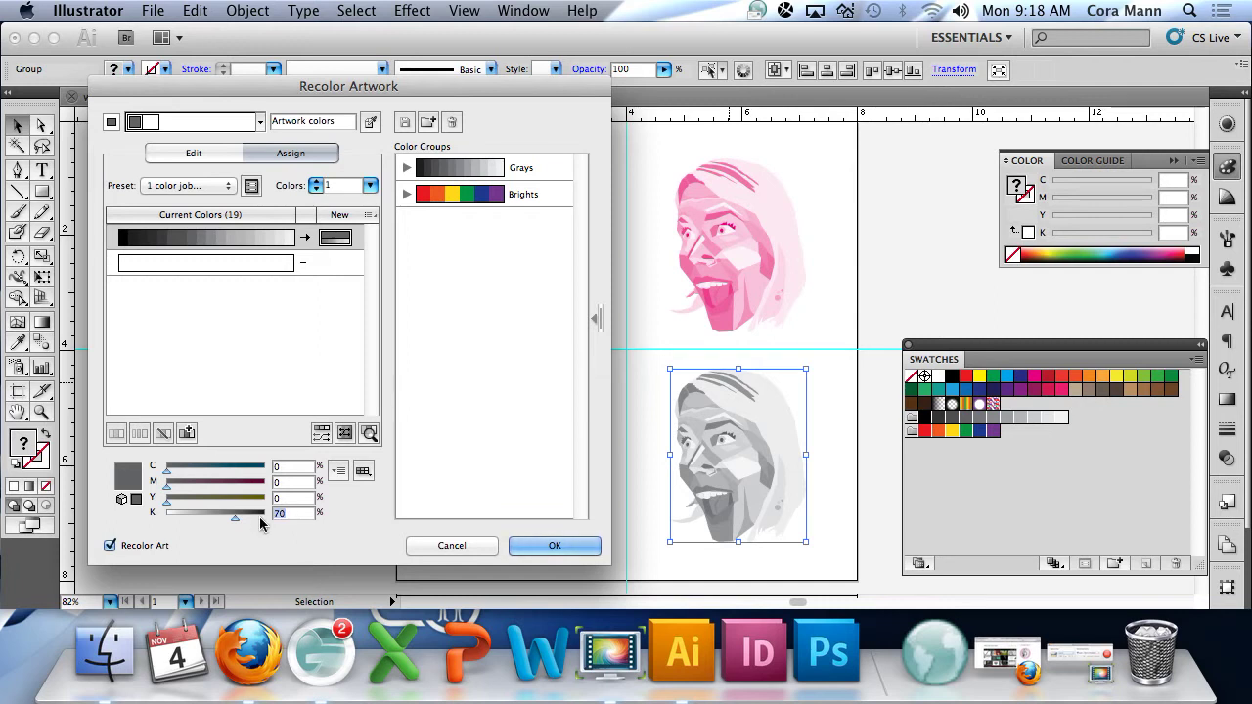
pyautogui.write('100')
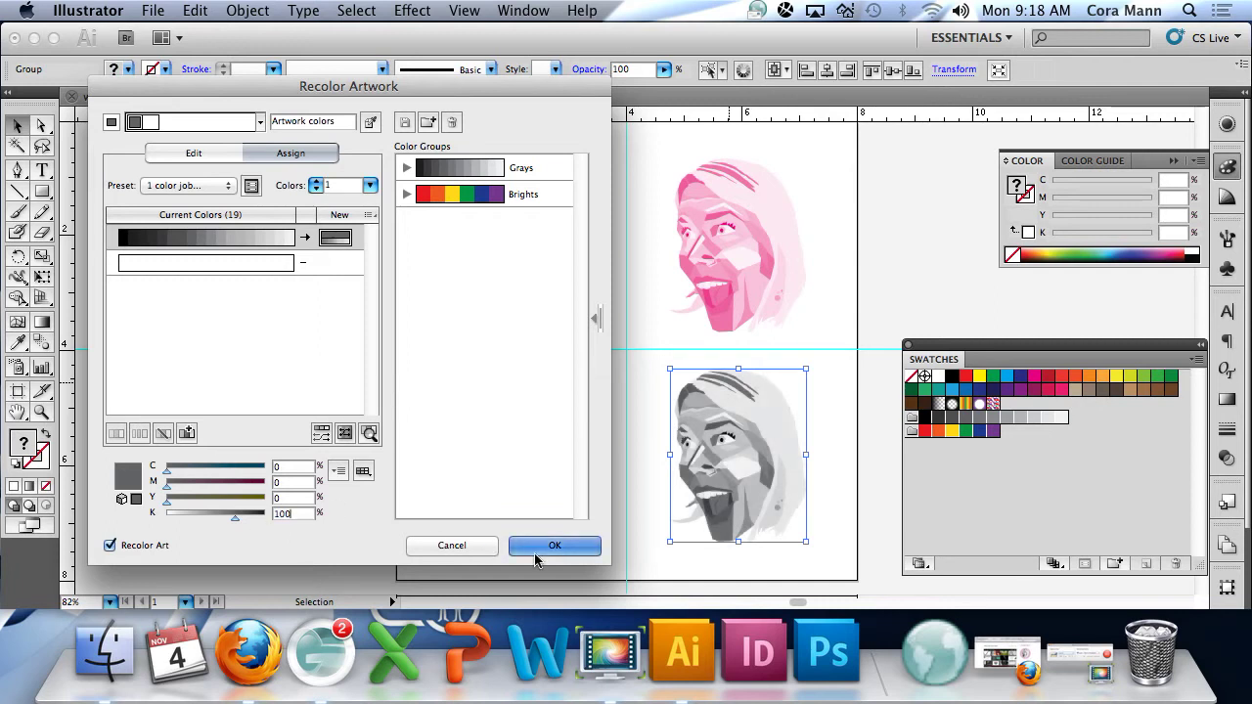
pyautogui.click(553, 546)
pyautogui.click(611, 542)
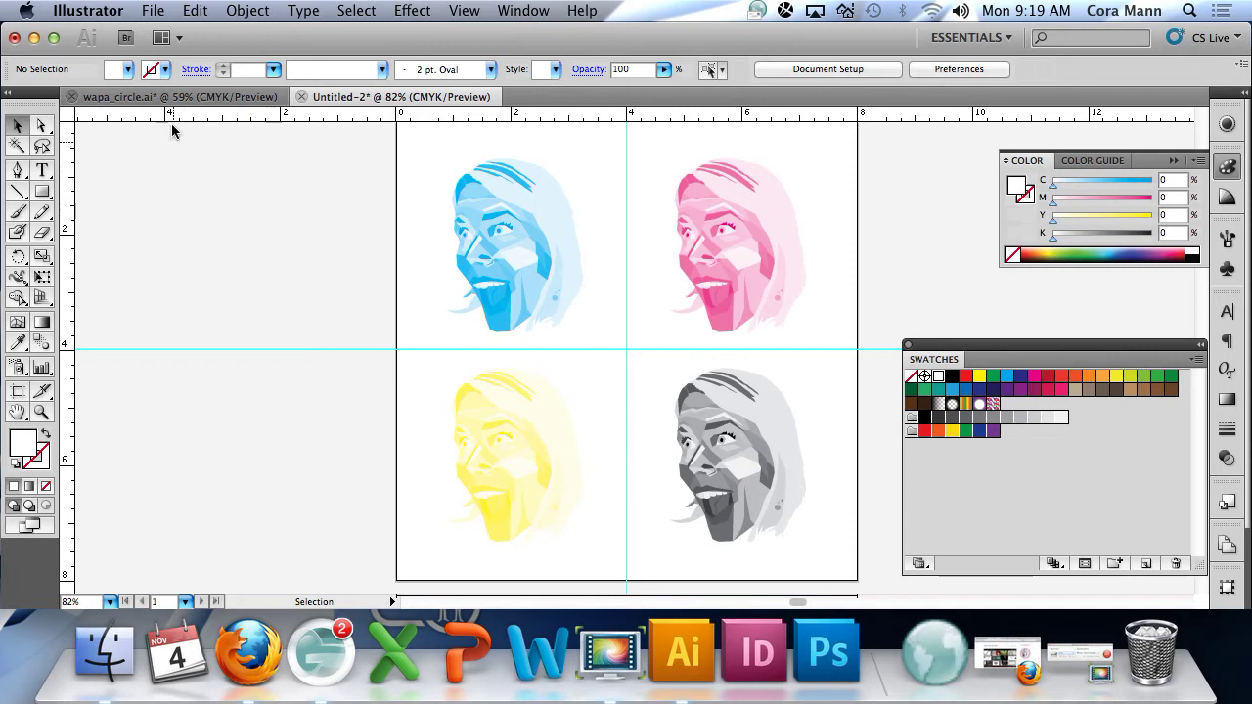
# - Save the document as name_i_wpap_cmyk.ai in the teacher's folder on DATA, replacing the existing file and keeping the Illustrator CS5 options
pyautogui.click(200, 11)
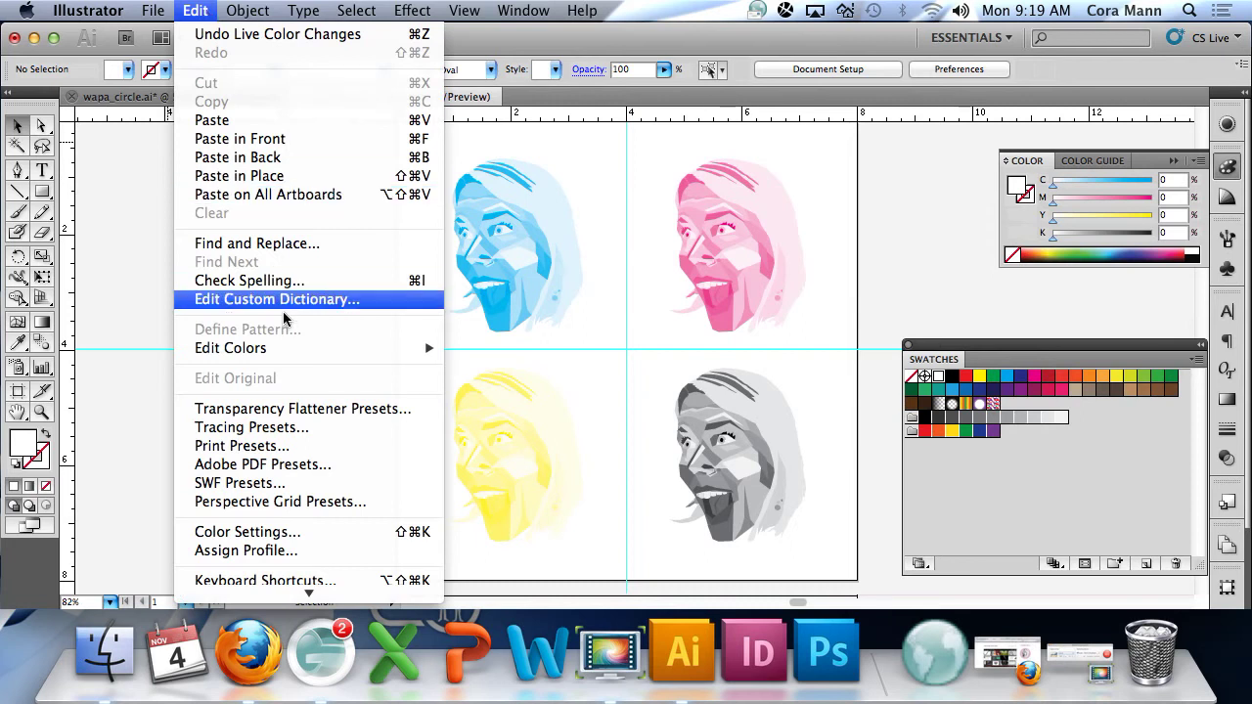
pyautogui.moveTo(286, 352)
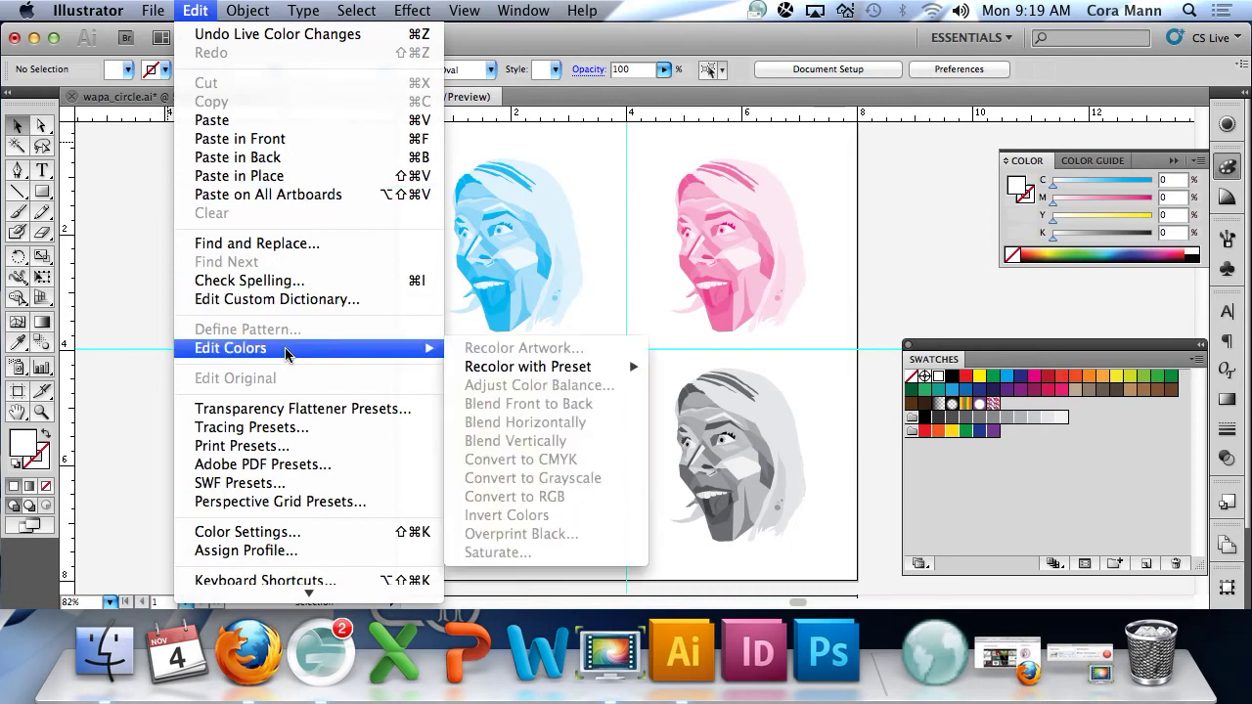
pyautogui.moveTo(161, 13)
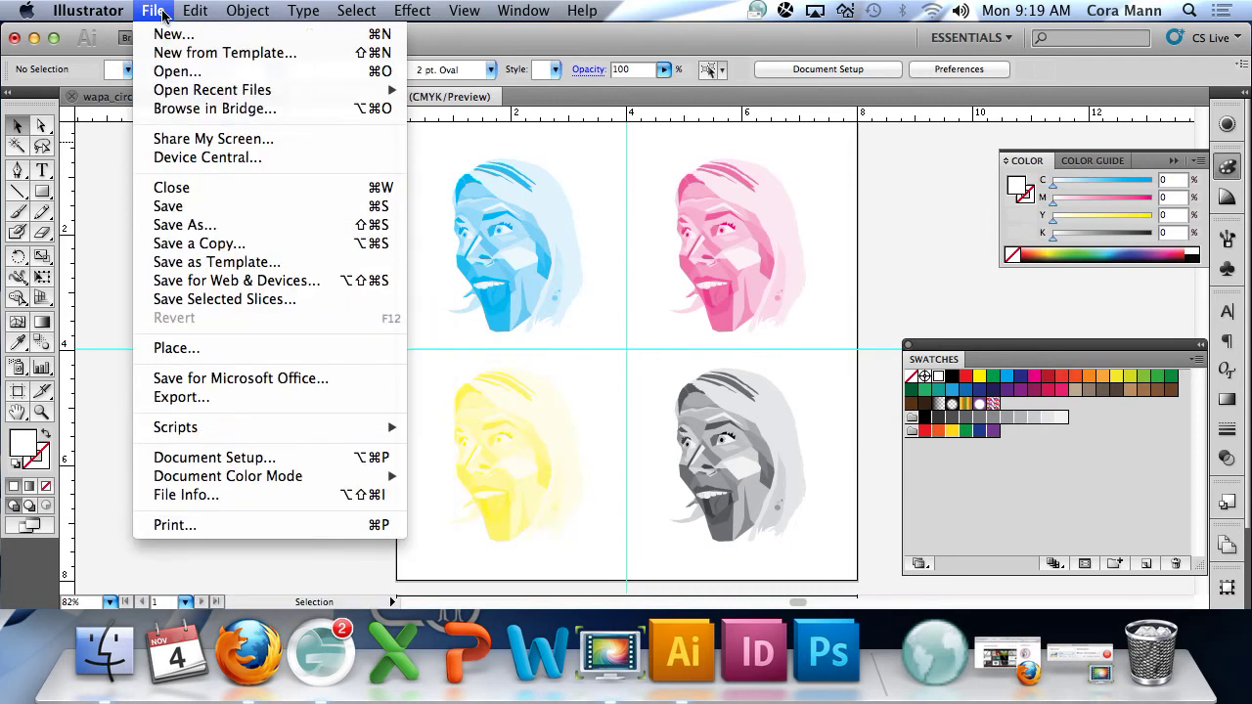
pyautogui.click(209, 206)
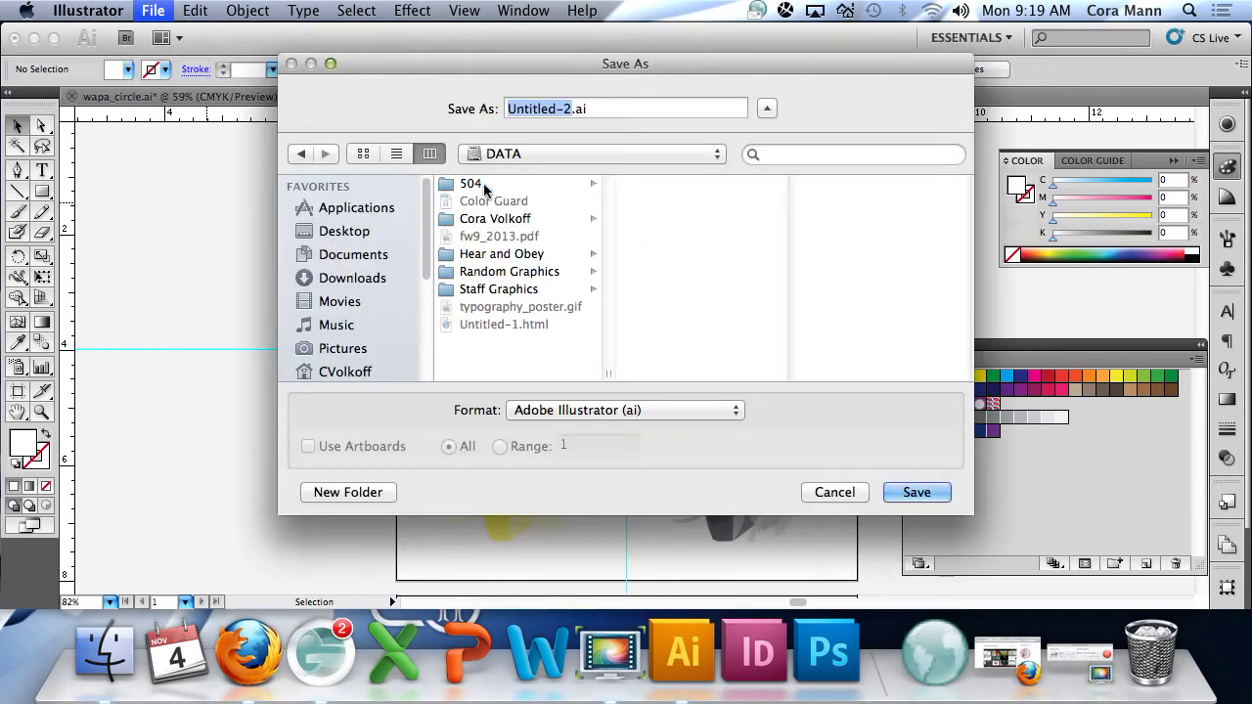
pyautogui.click(528, 219)
pyautogui.scroll(-10, 689, 254)
pyautogui.scroll(-5, 695, 264)
pyautogui.click(690, 242)
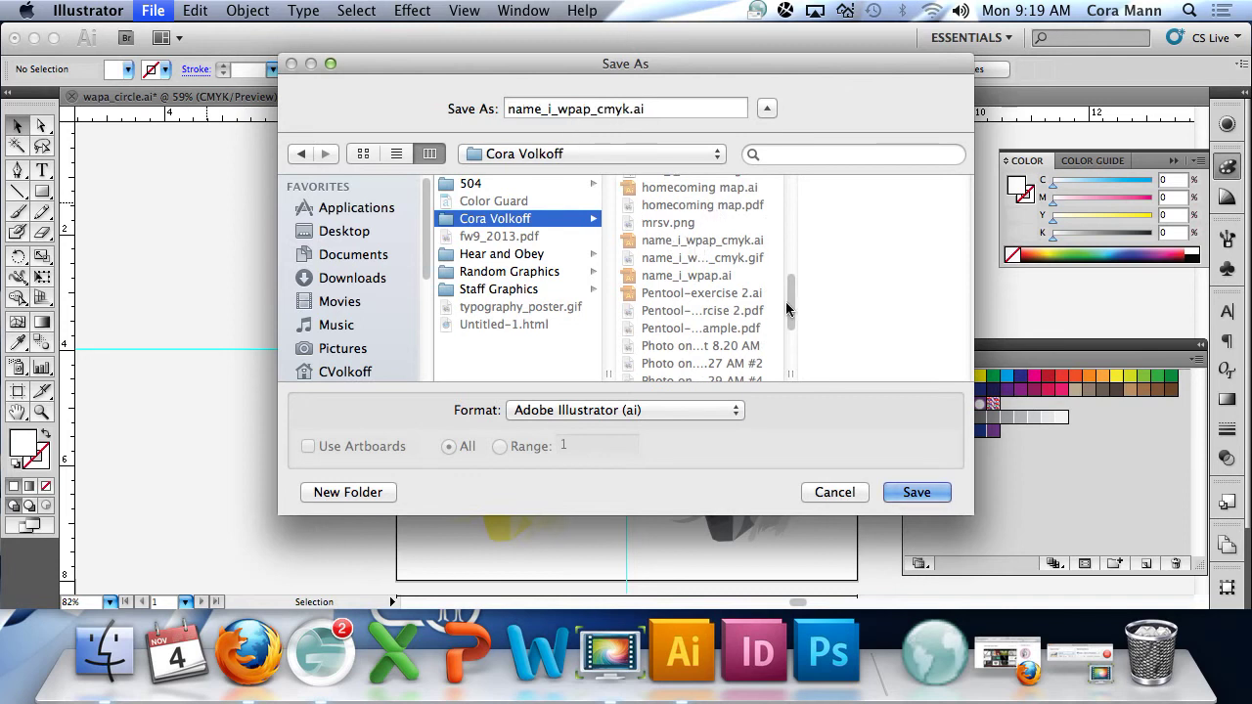
pyautogui.click(917, 495)
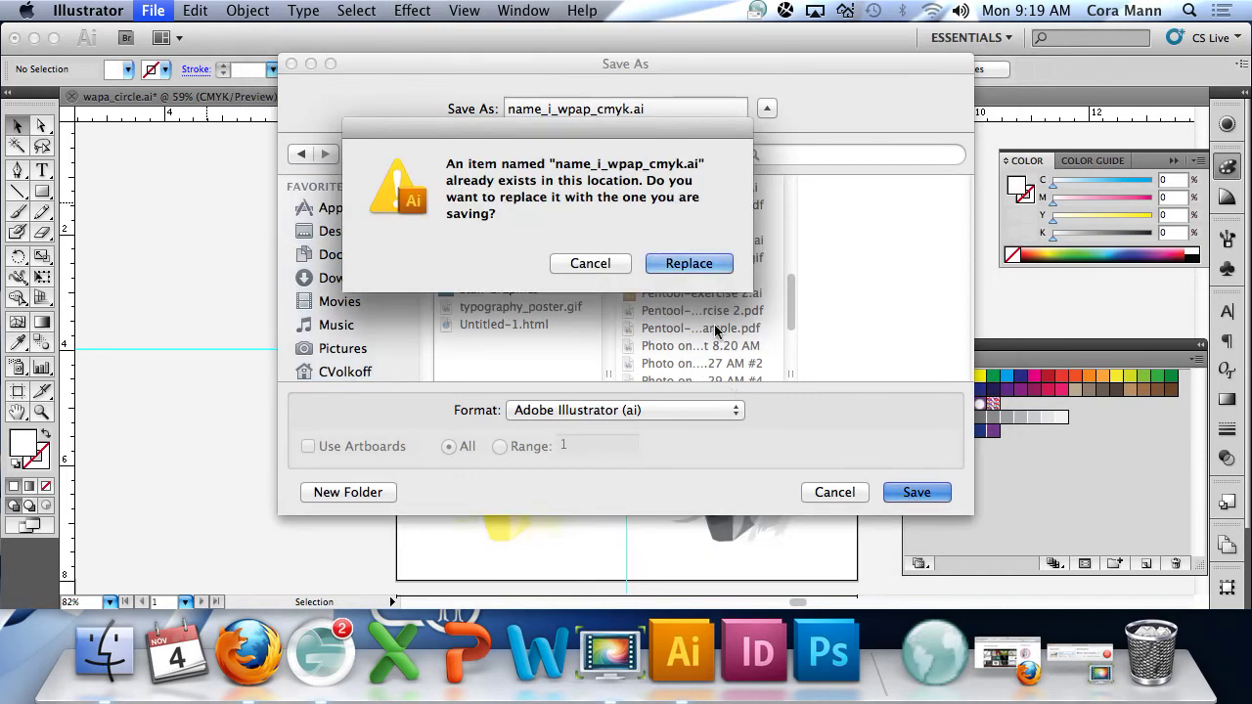
pyautogui.click(686, 268)
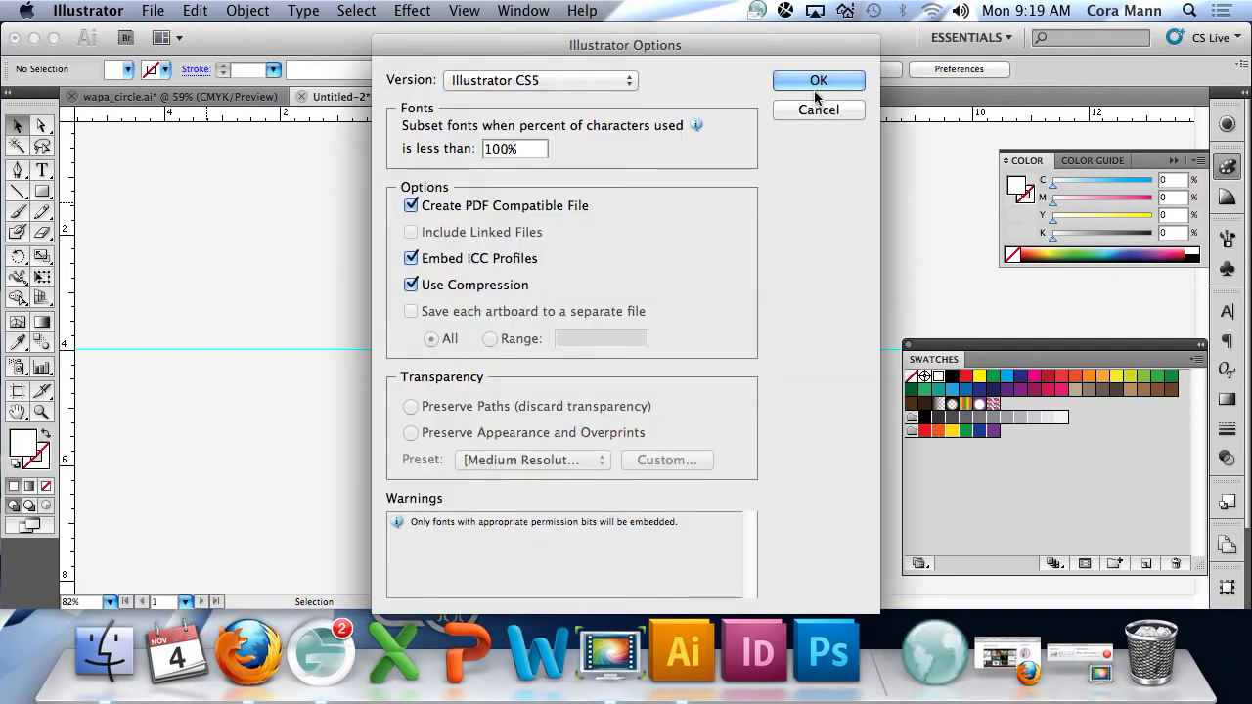
pyautogui.click(816, 86)
# - Set up a Save for Web & Devices export of the artwork as a GIF with transparency off
pyautogui.click(153, 10)
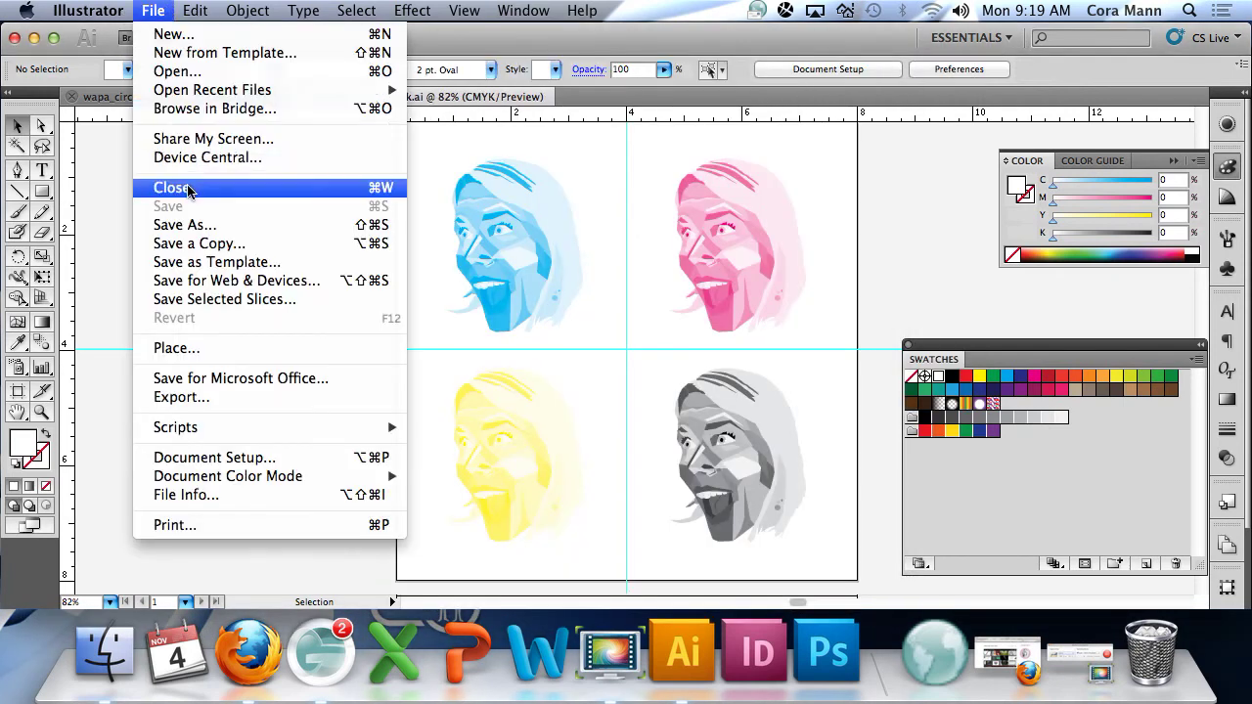
pyautogui.click(232, 283)
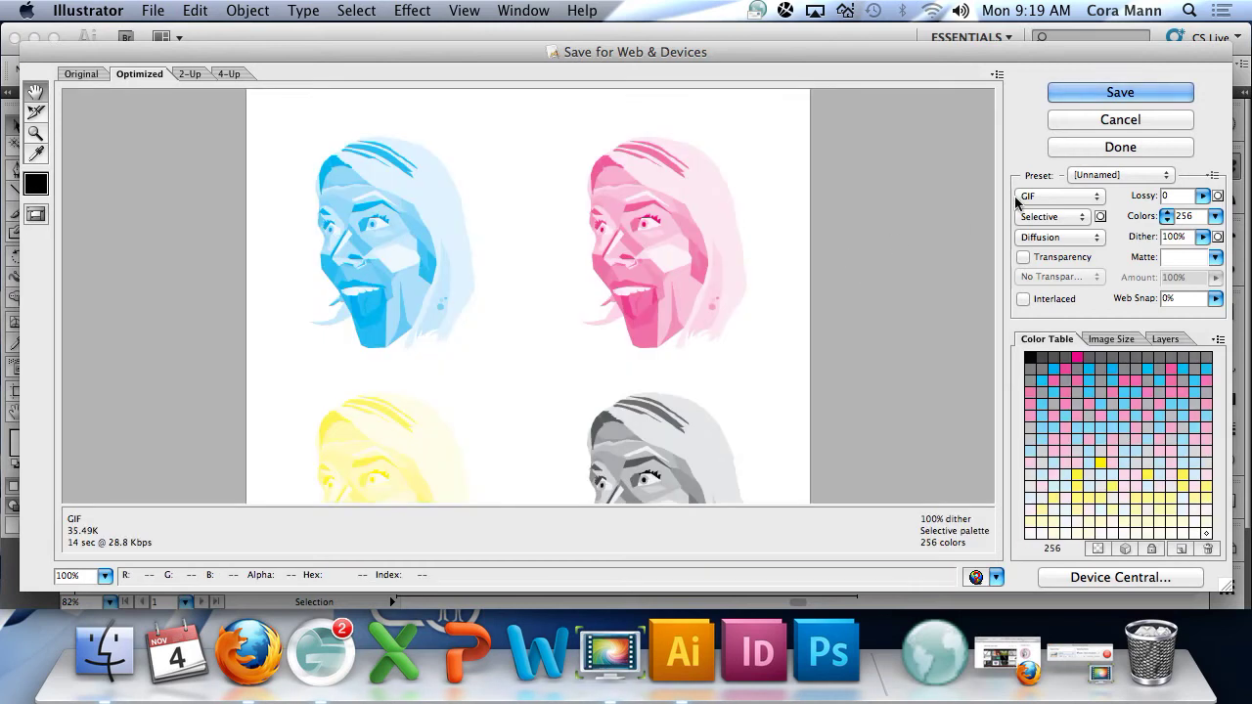
pyautogui.click(1049, 200)
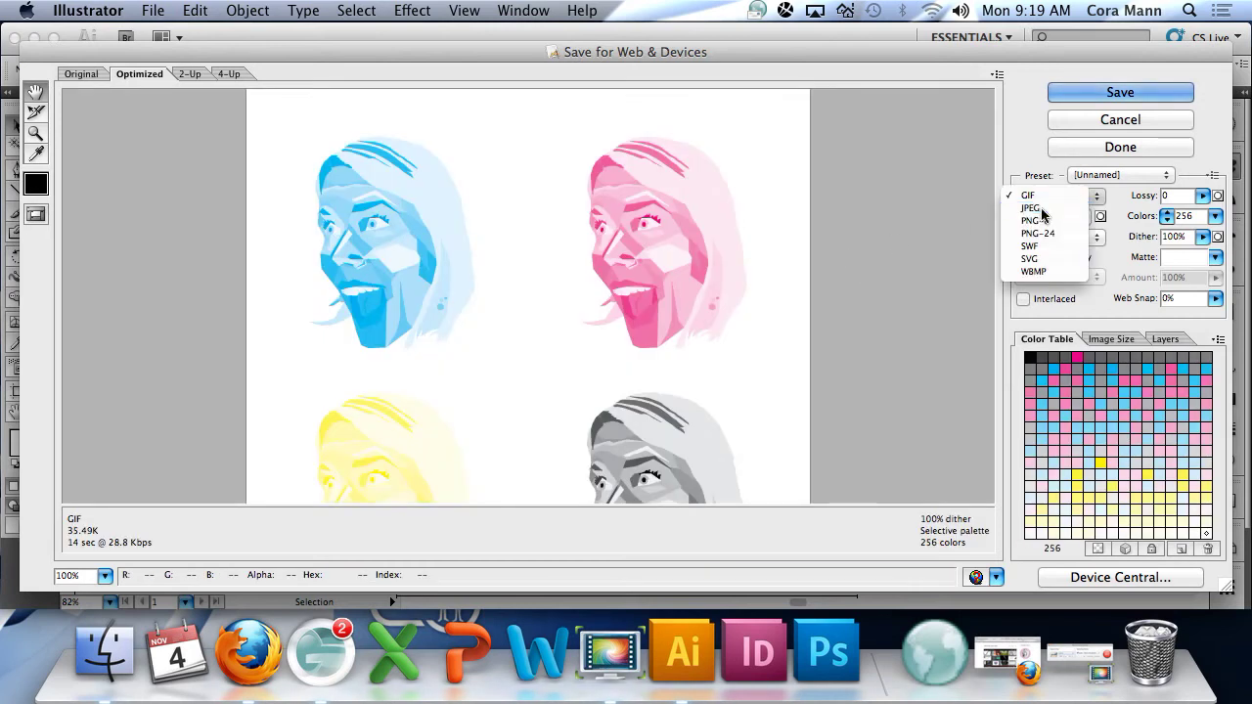
pyautogui.click(1041, 209)
pyautogui.click(1039, 200)
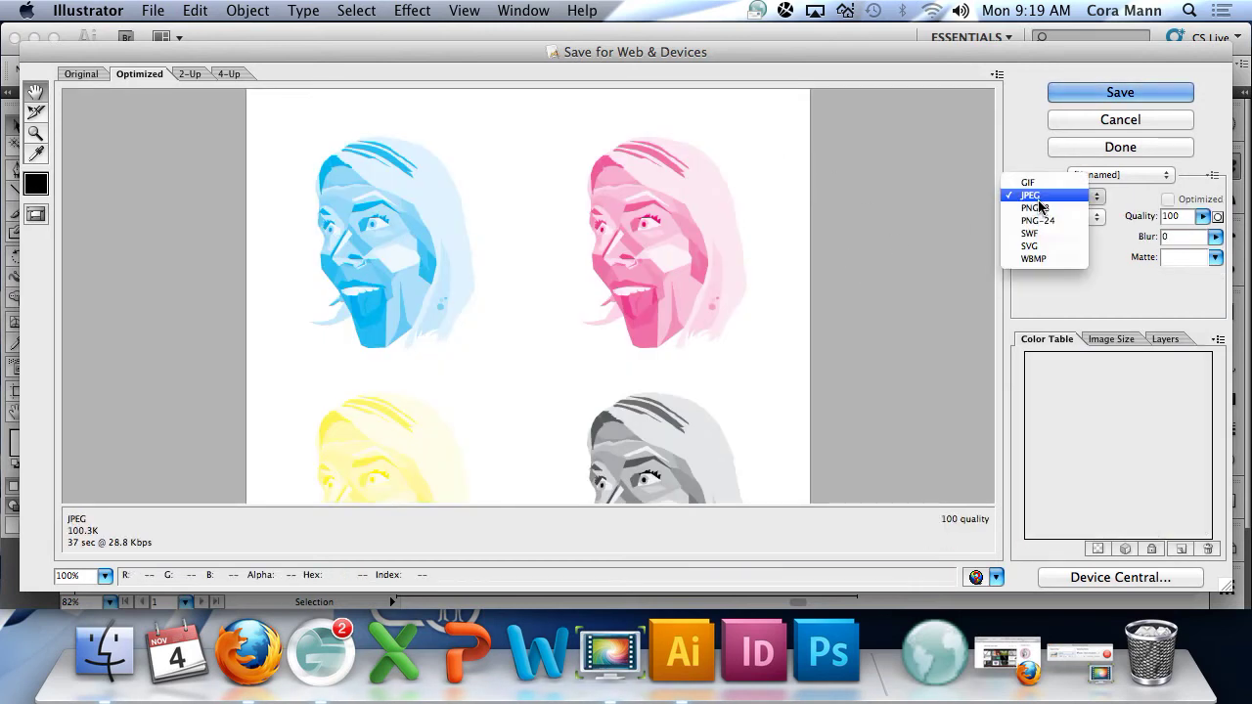
pyautogui.click(1028, 182)
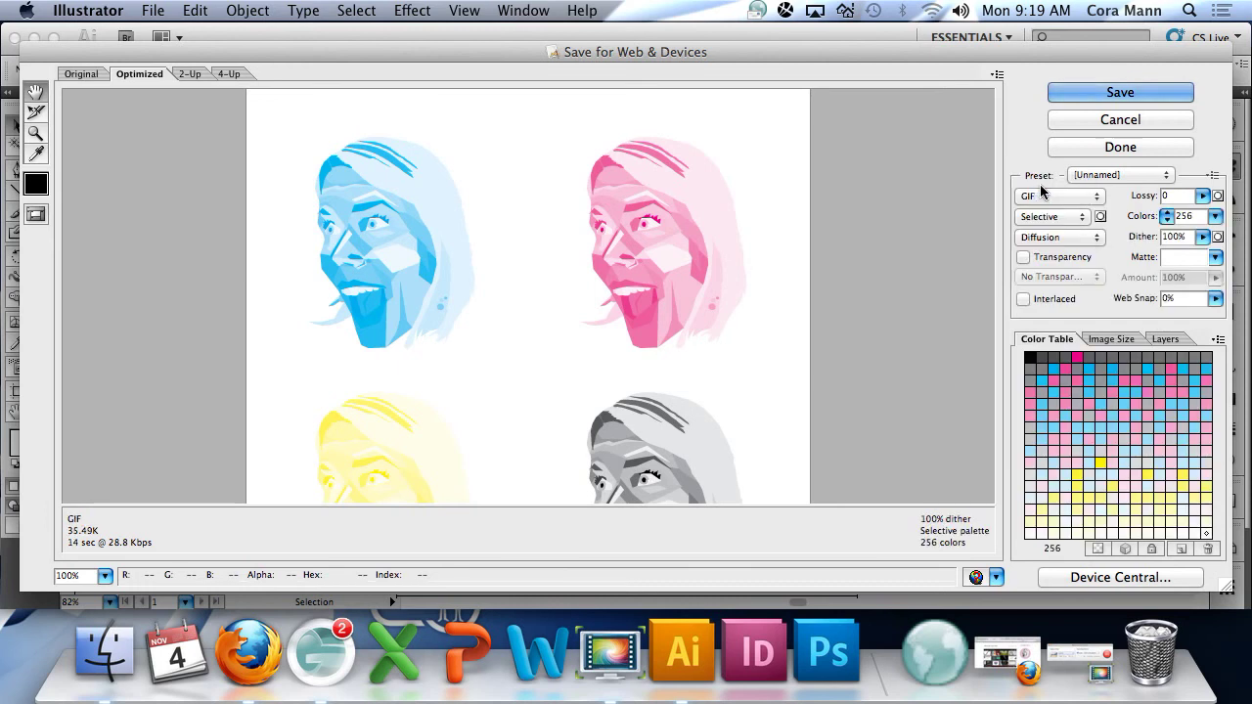
pyautogui.click(1024, 258)
pyautogui.click(1025, 260)
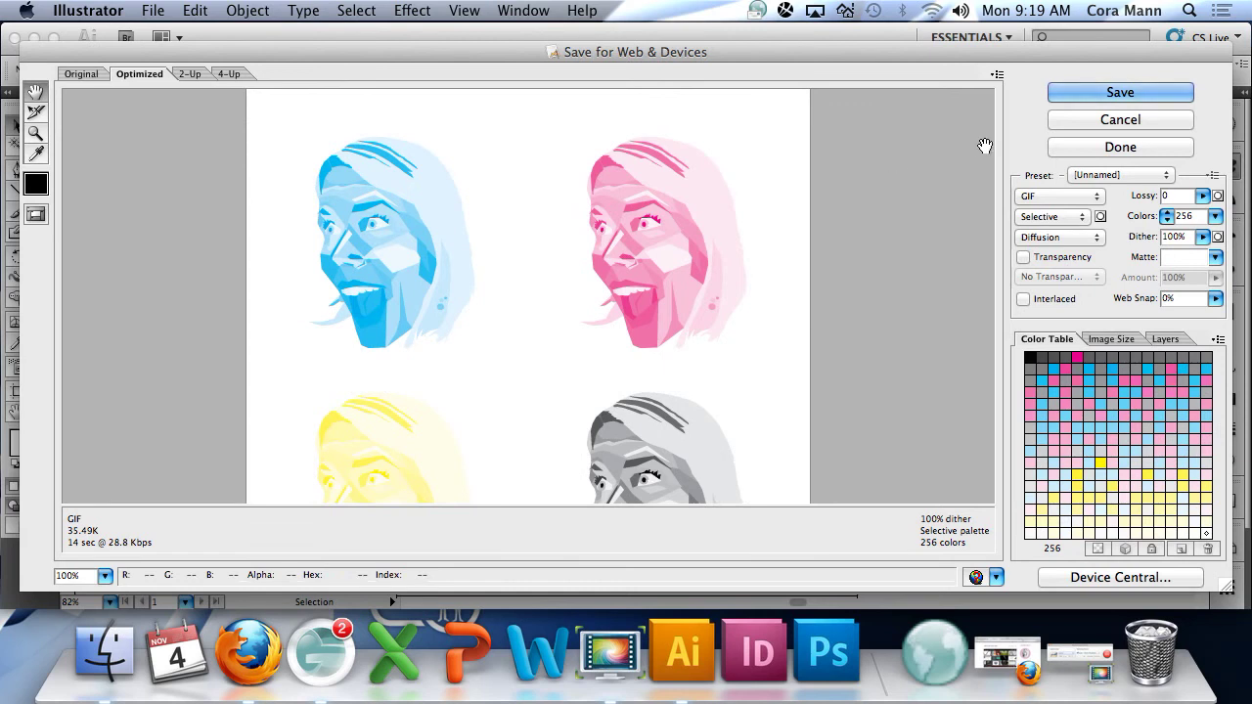
# - Save the web export as name_i_wpap_cmyk.gif in the teacher's folder, replacing the existing file
pyautogui.click(1066, 92)
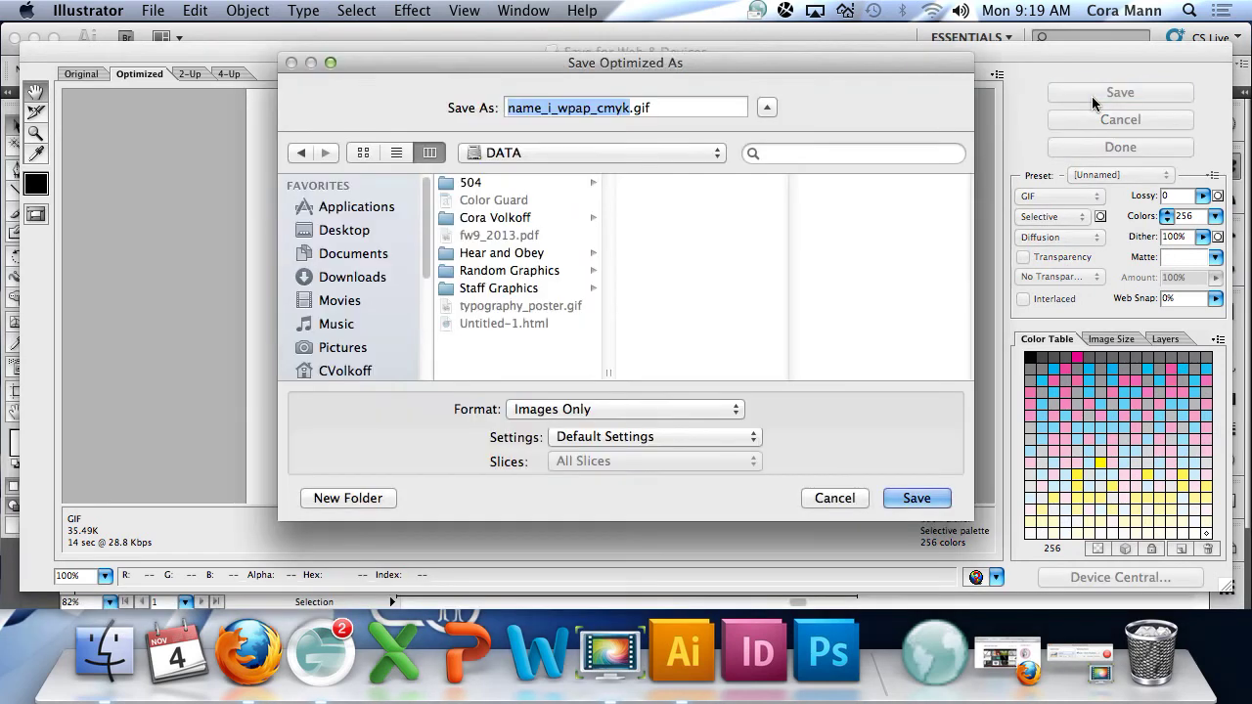
pyautogui.click(544, 226)
pyautogui.click(916, 497)
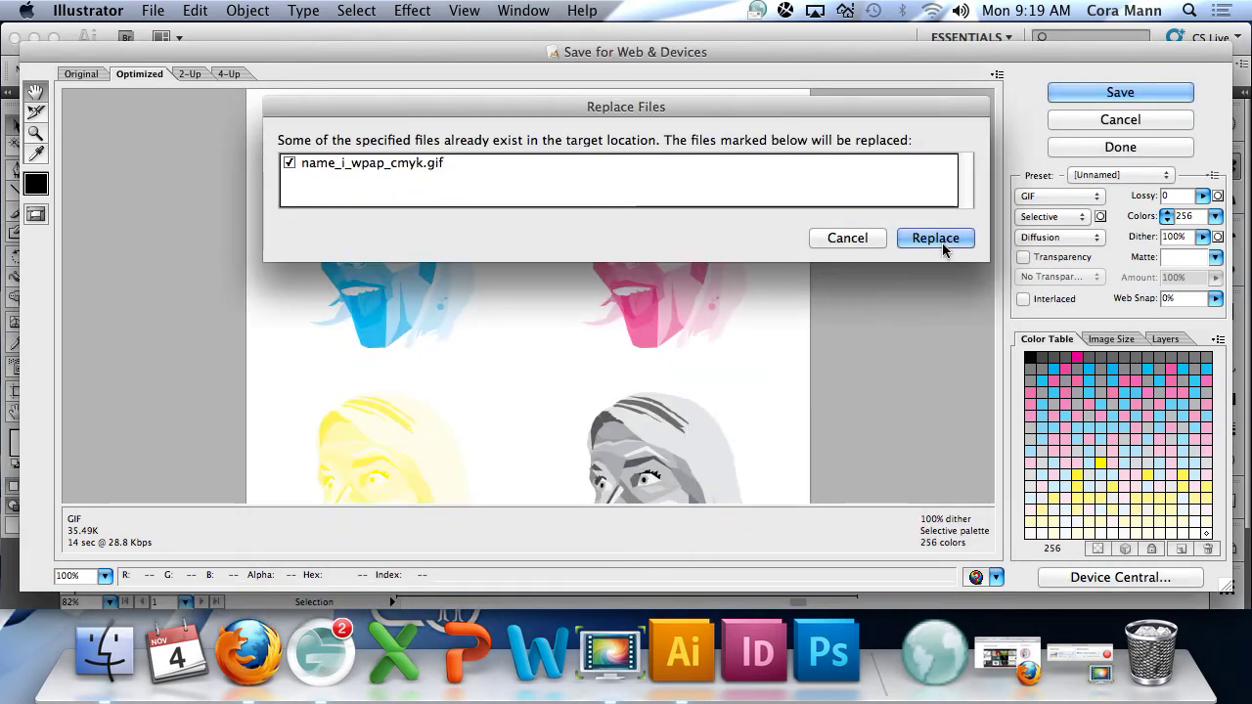
pyautogui.click(941, 243)
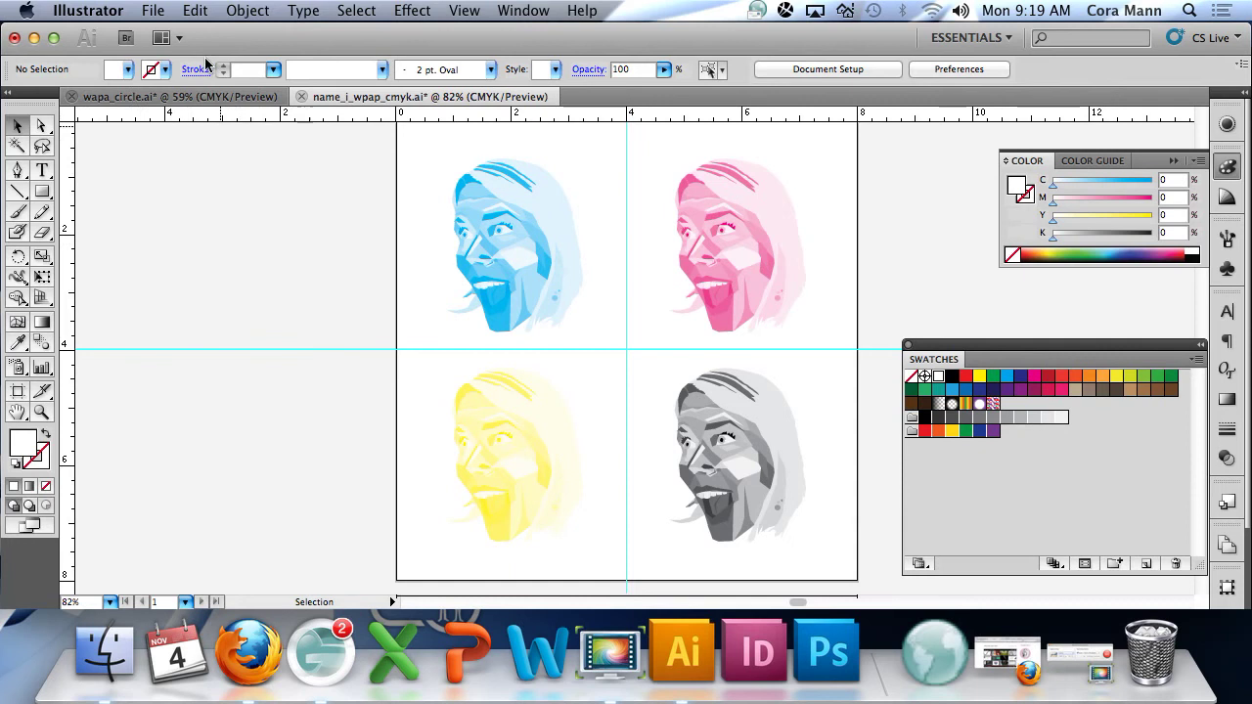
# - Switch to Firefox and highlight the blogging instruction in the SEVEN OH 7 blog's Creating a CMY&K WPAP list
pyautogui.click(246, 637)
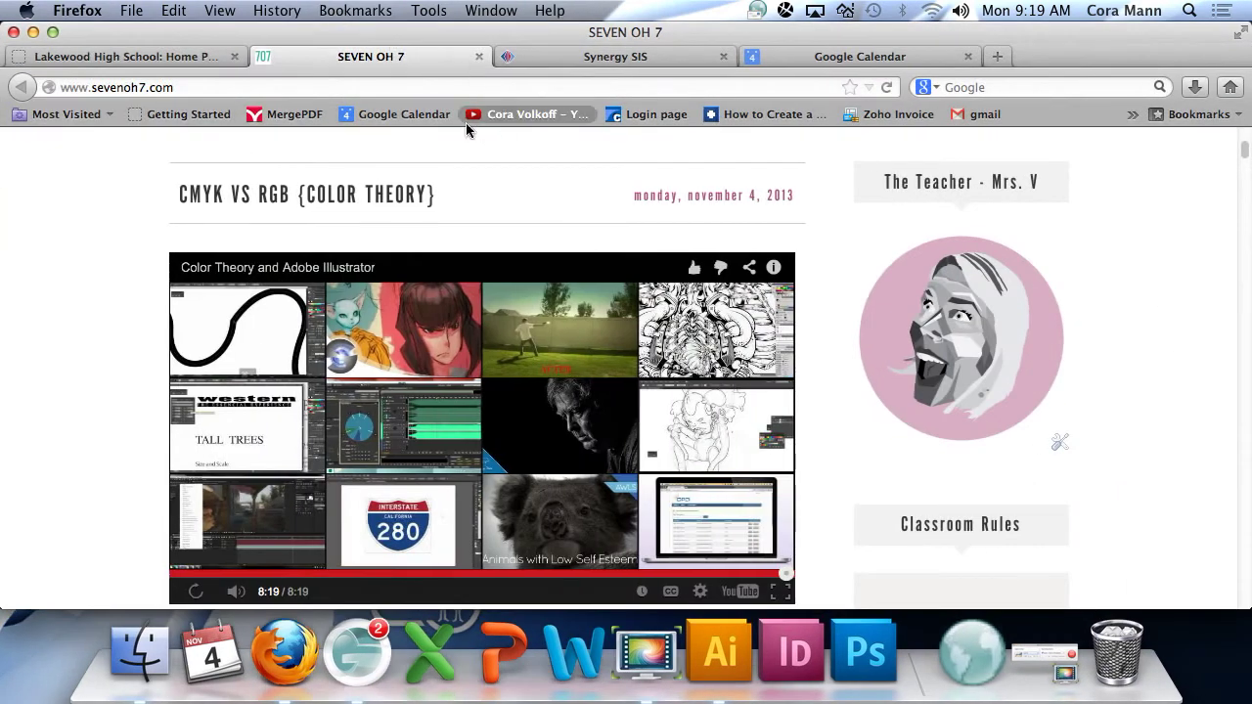
pyautogui.scroll(-3, 480, 232)
pyautogui.scroll(-3, 480, 232)
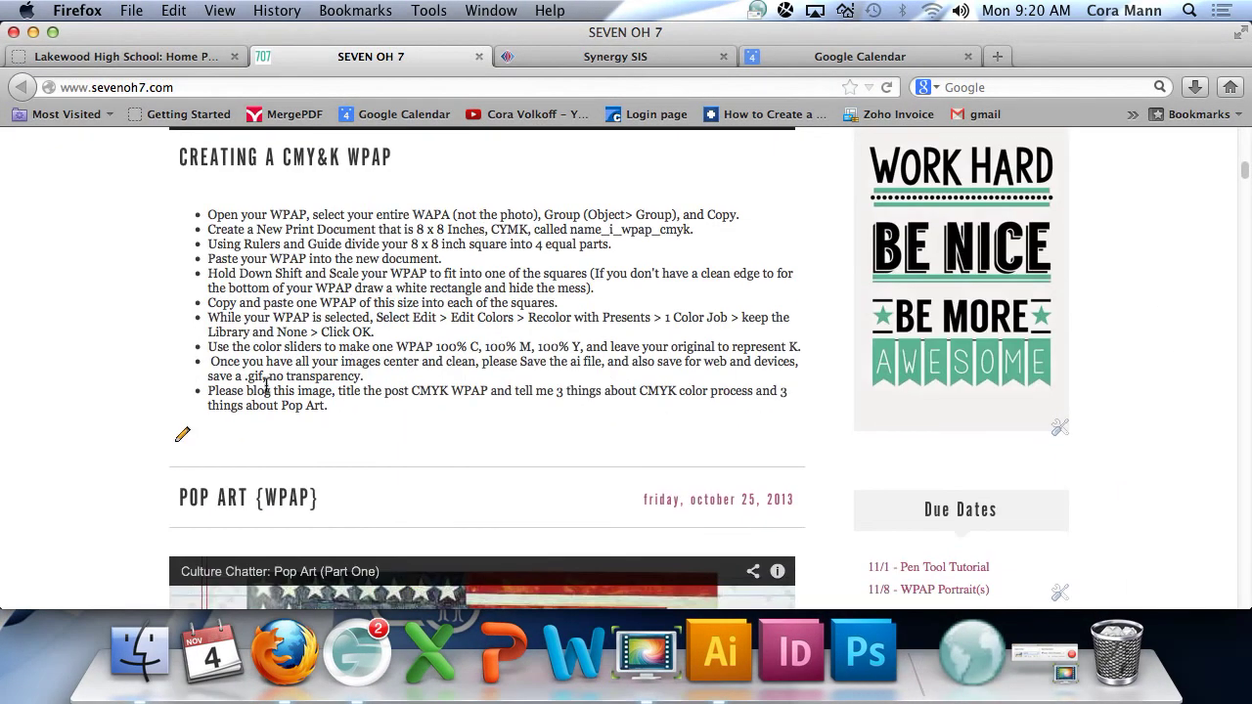
pyautogui.moveTo(209, 396); pyautogui.dragTo(797, 420)
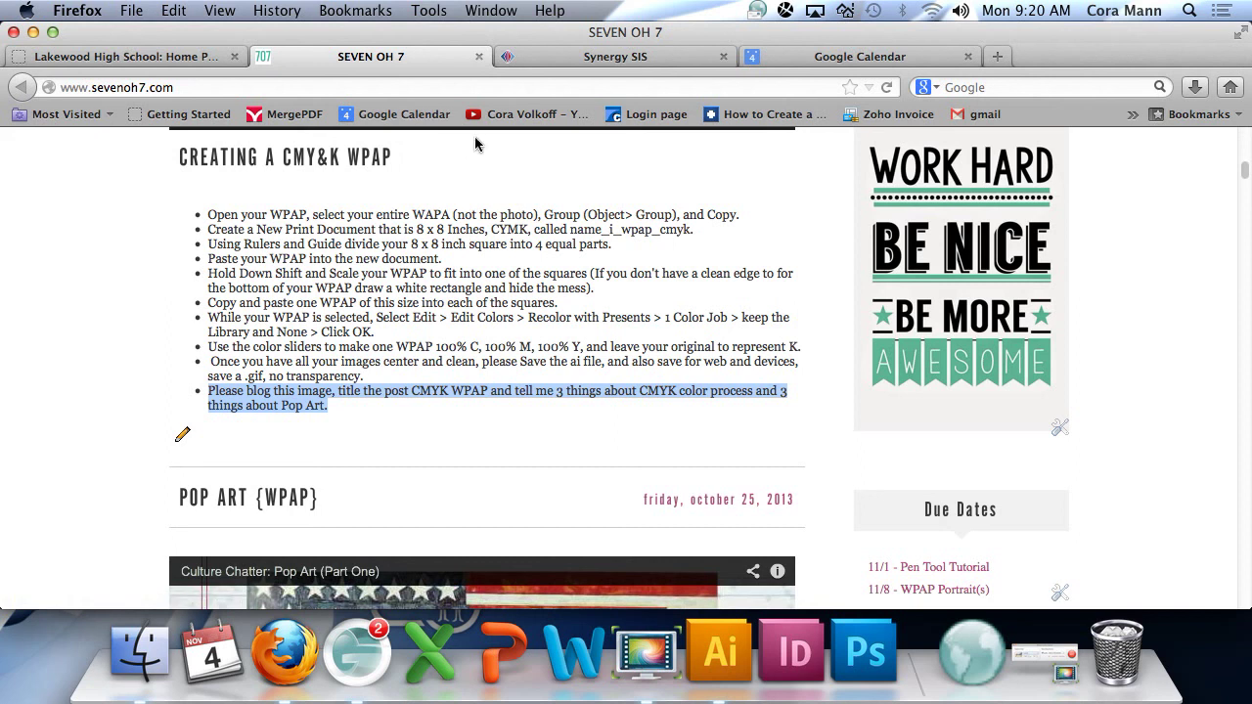
# - Close the Google Calendar page and open the SEVEN OH 7 blog in a new browser tab
pyautogui.click(784, 61)
pyautogui.click(968, 55)
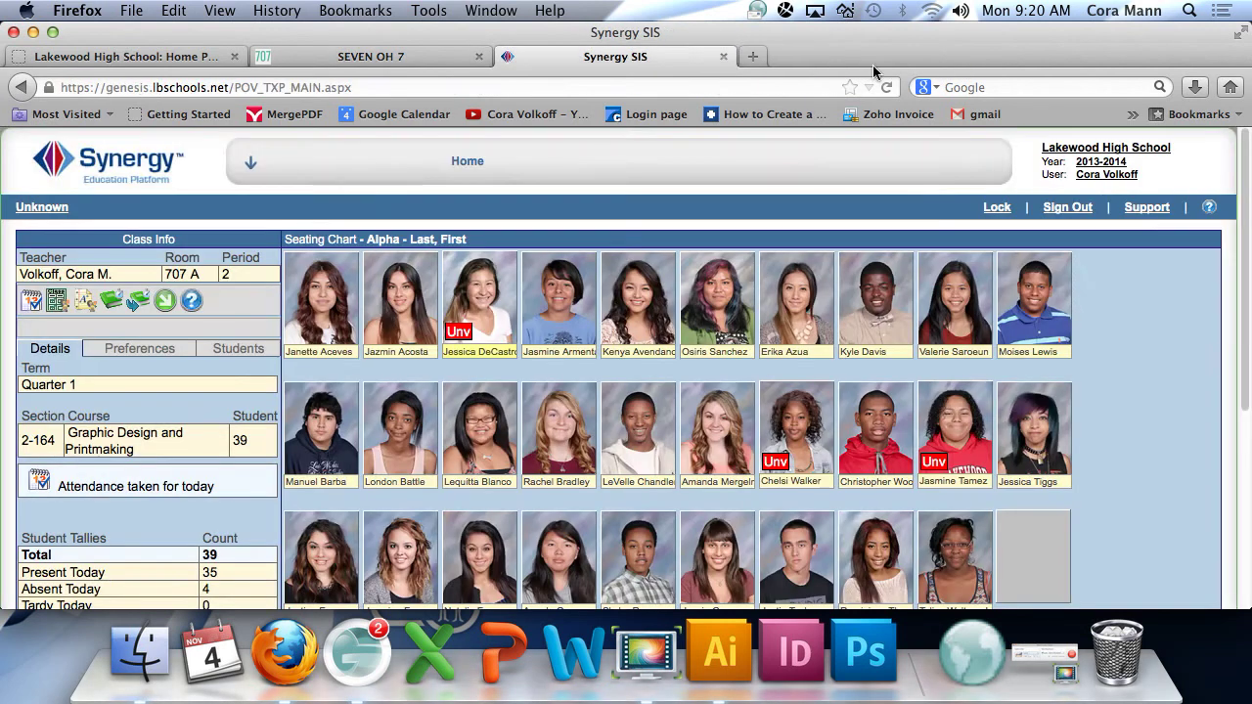
pyautogui.click(755, 55)
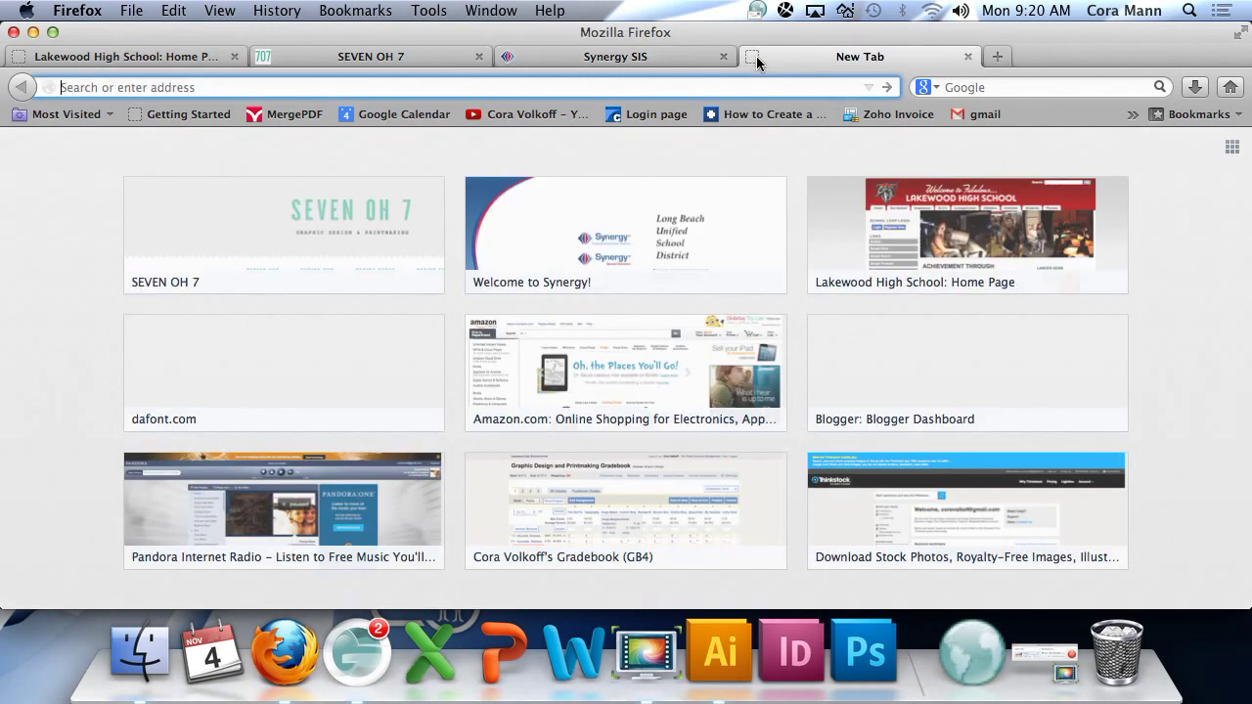
pyautogui.click(381, 231)
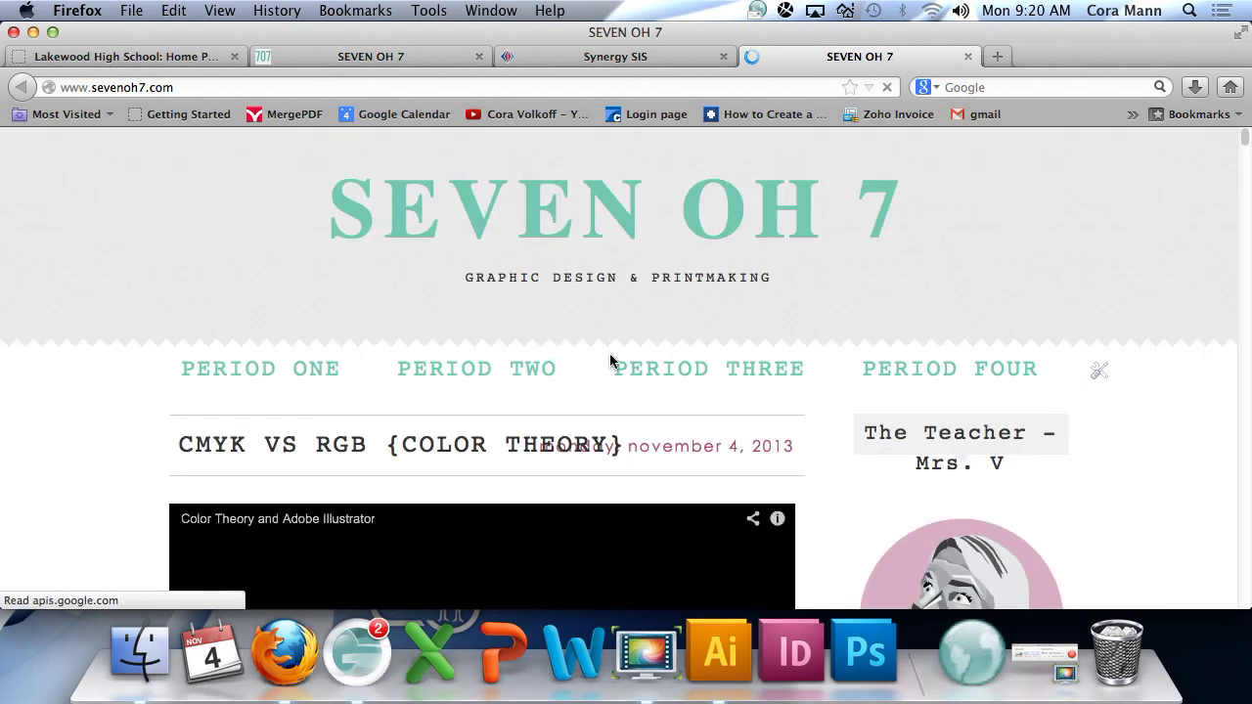
# - Open the CMYK vs RGB {Color Theory} post for editing in Blogger, look through it and close it to reach the post list
pyautogui.scroll(-5, 603, 354)
pyautogui.scroll(-5, 603, 354)
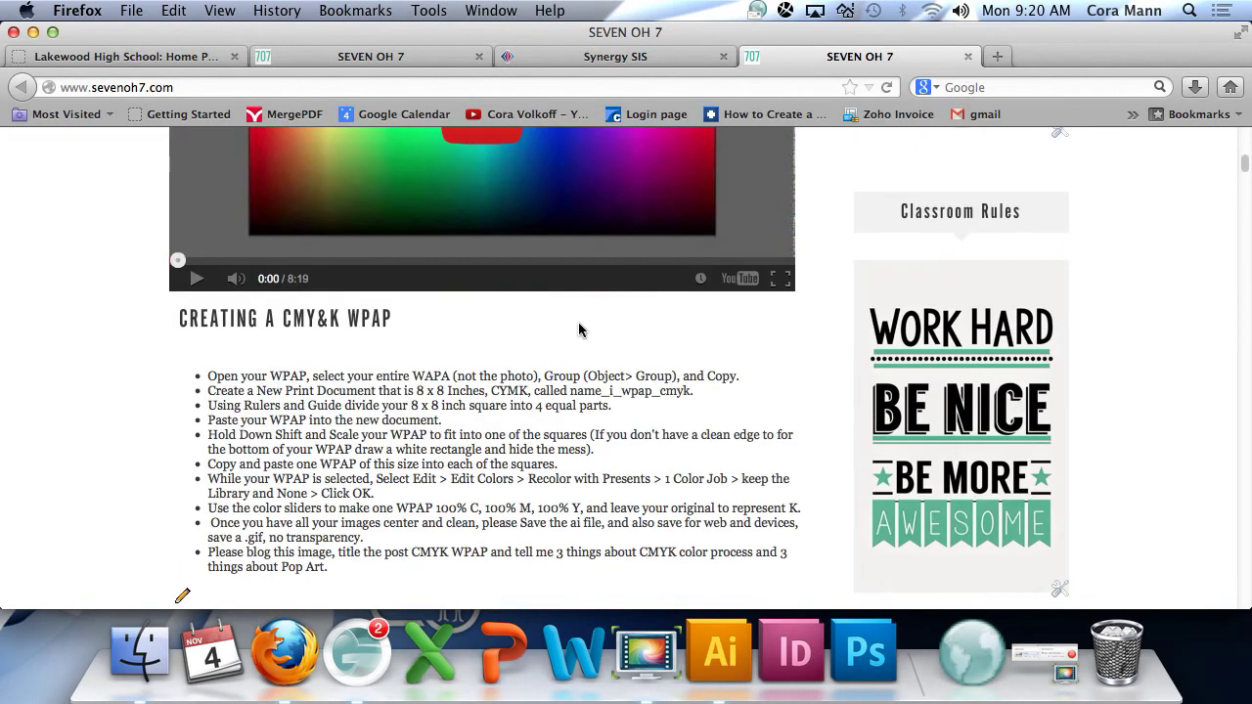
pyautogui.click(195, 575)
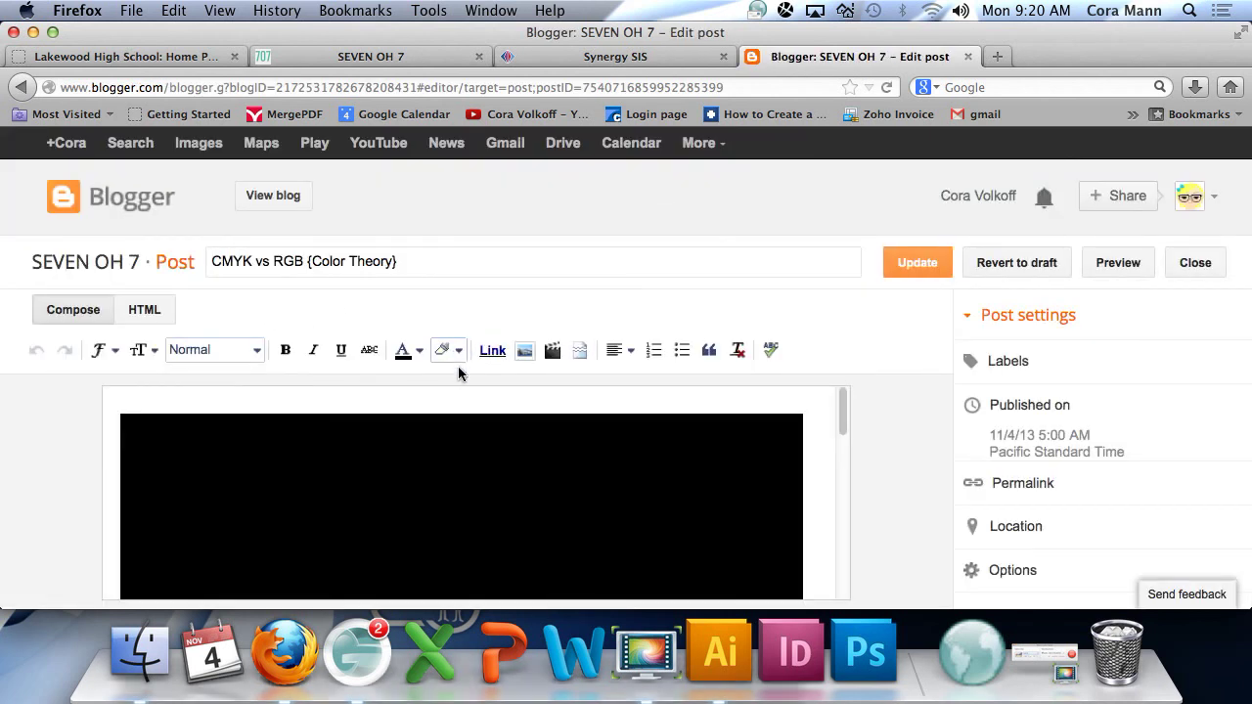
pyautogui.scroll(-3, 815, 421)
pyautogui.scroll(-3, 815, 421)
pyautogui.scroll(10, 797, 406)
pyautogui.click(1195, 262)
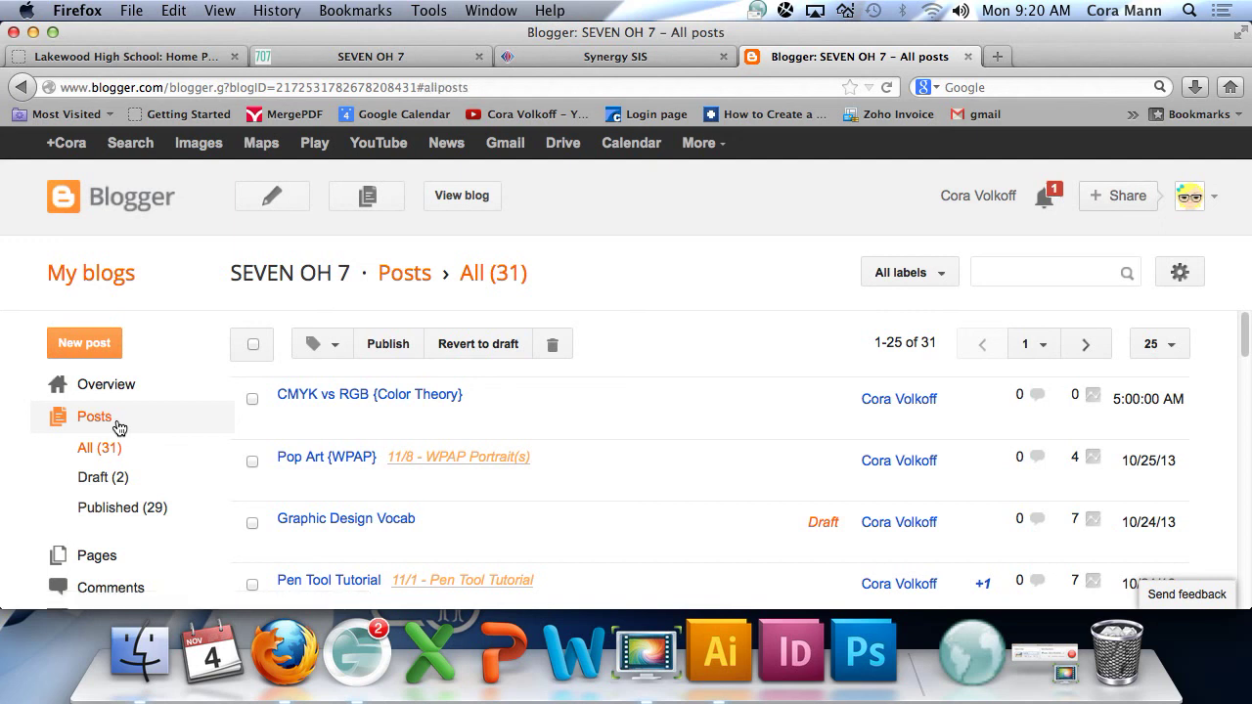
# - Create a new blog post titled CMYK WPAP
pyautogui.click(84, 343)
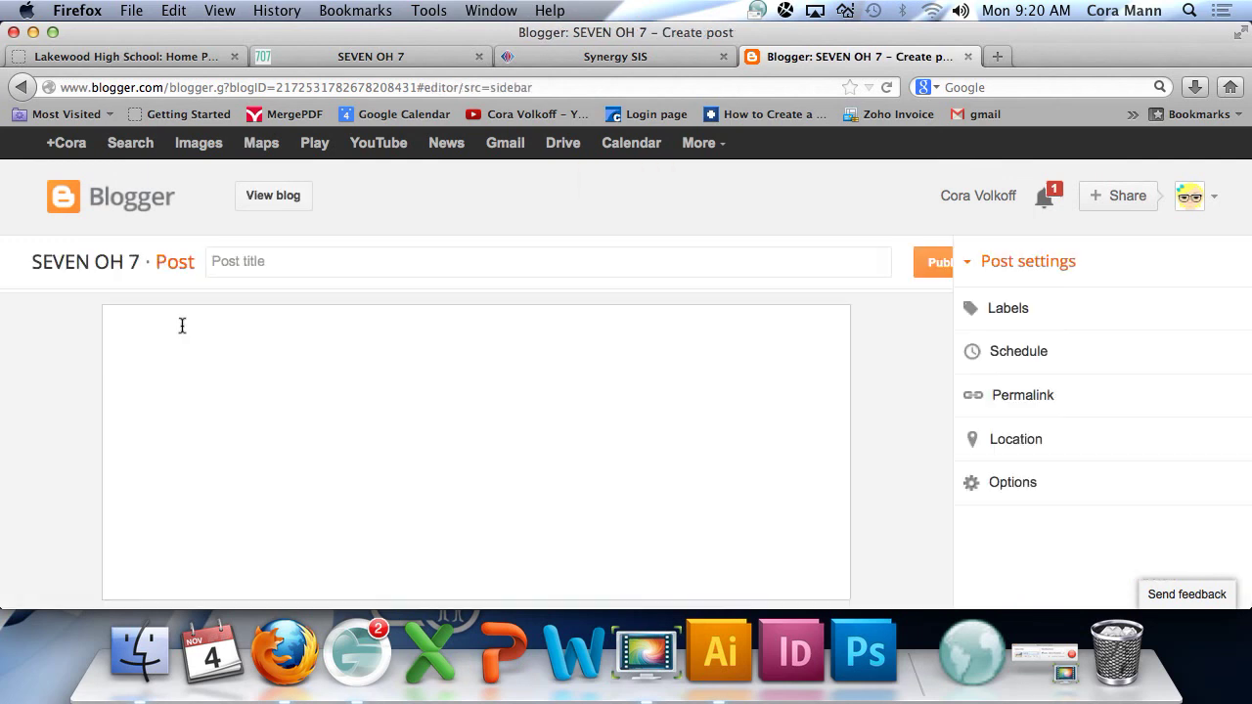
pyautogui.click(309, 273)
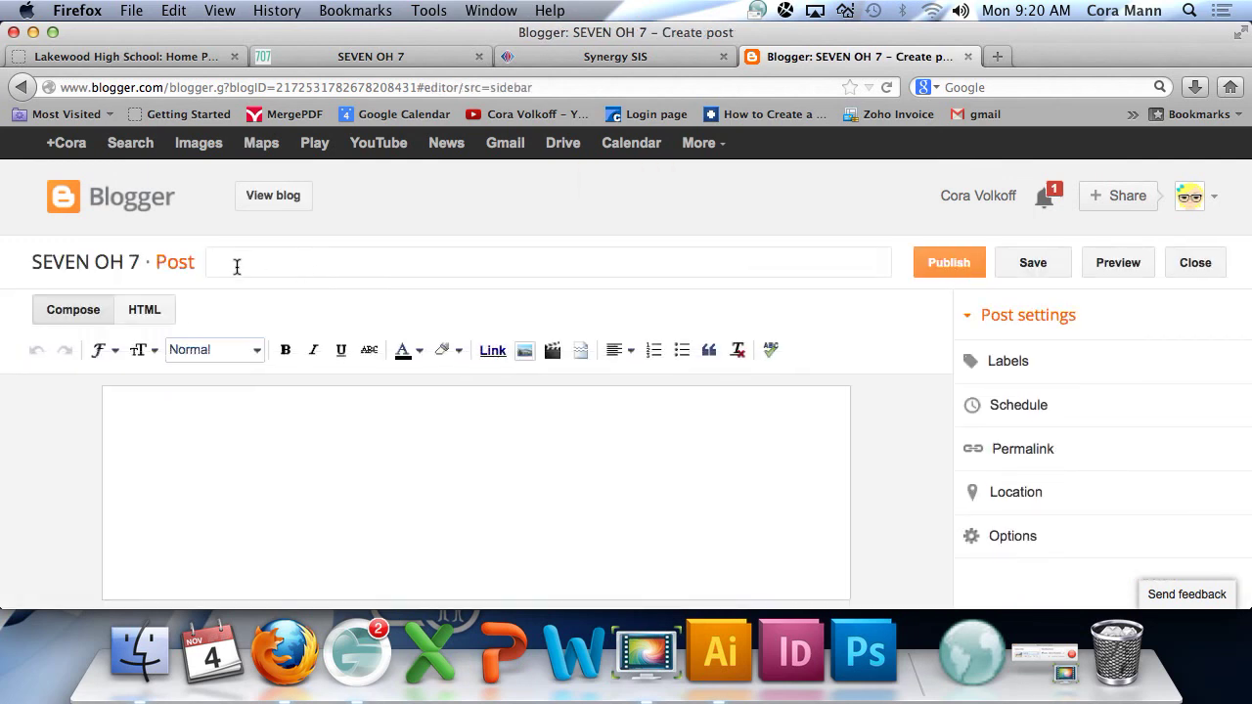
pyautogui.write('CMYK WPAP')
# - Start inserting an image into the body of the new post
pyautogui.click(372, 470)
pyautogui.click(524, 350)
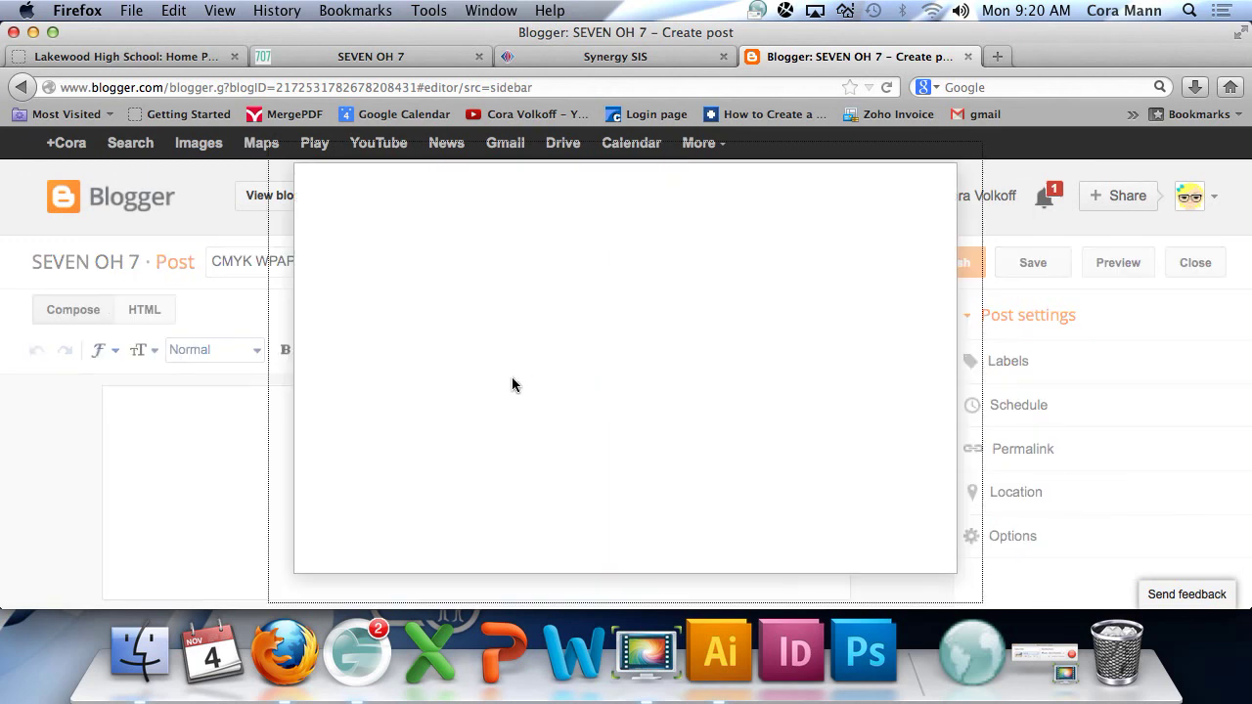